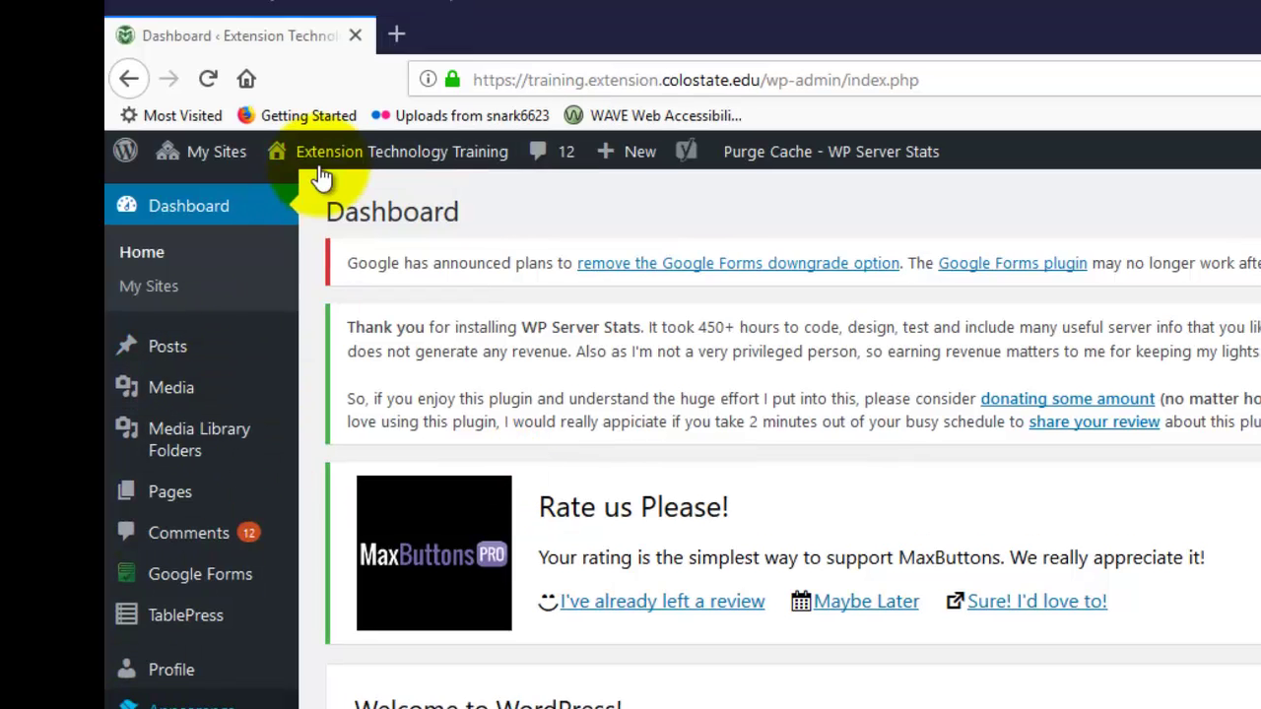
# Open the Universal Analytics plugin settings and check the entered tracking ID.
pyautogui.moveTo(202, 457)
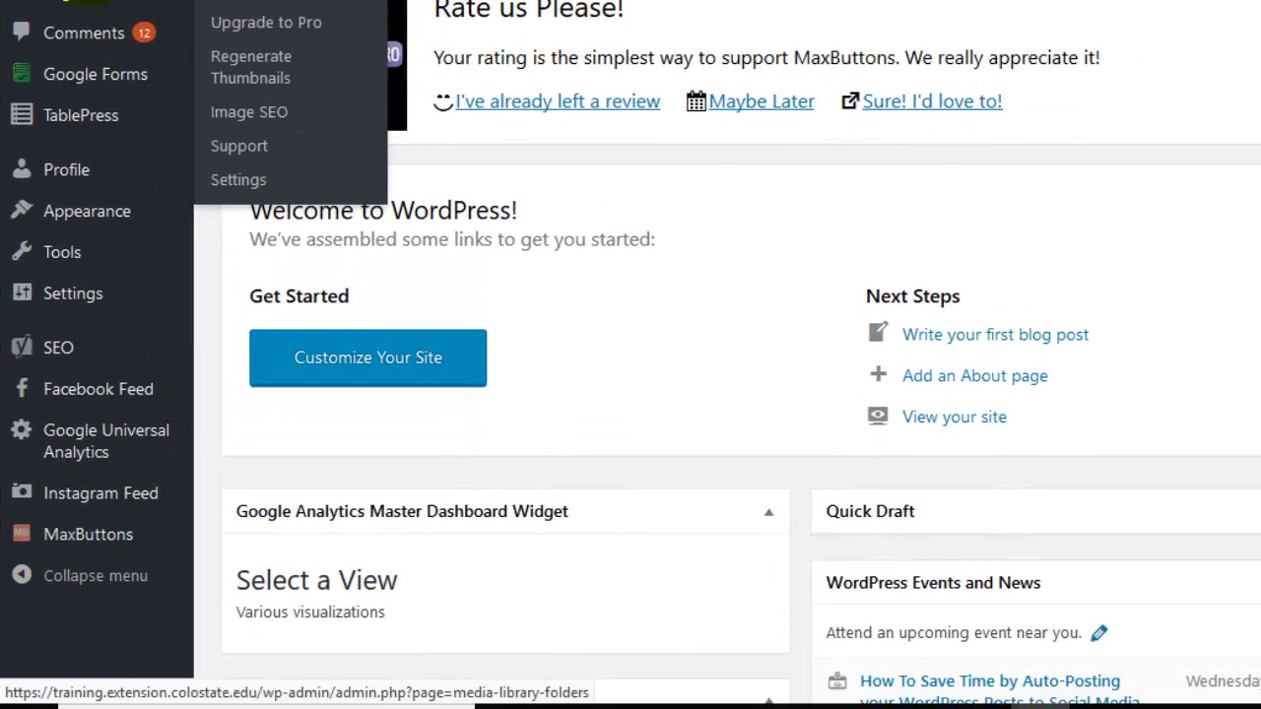
pyautogui.moveTo(102, 449)
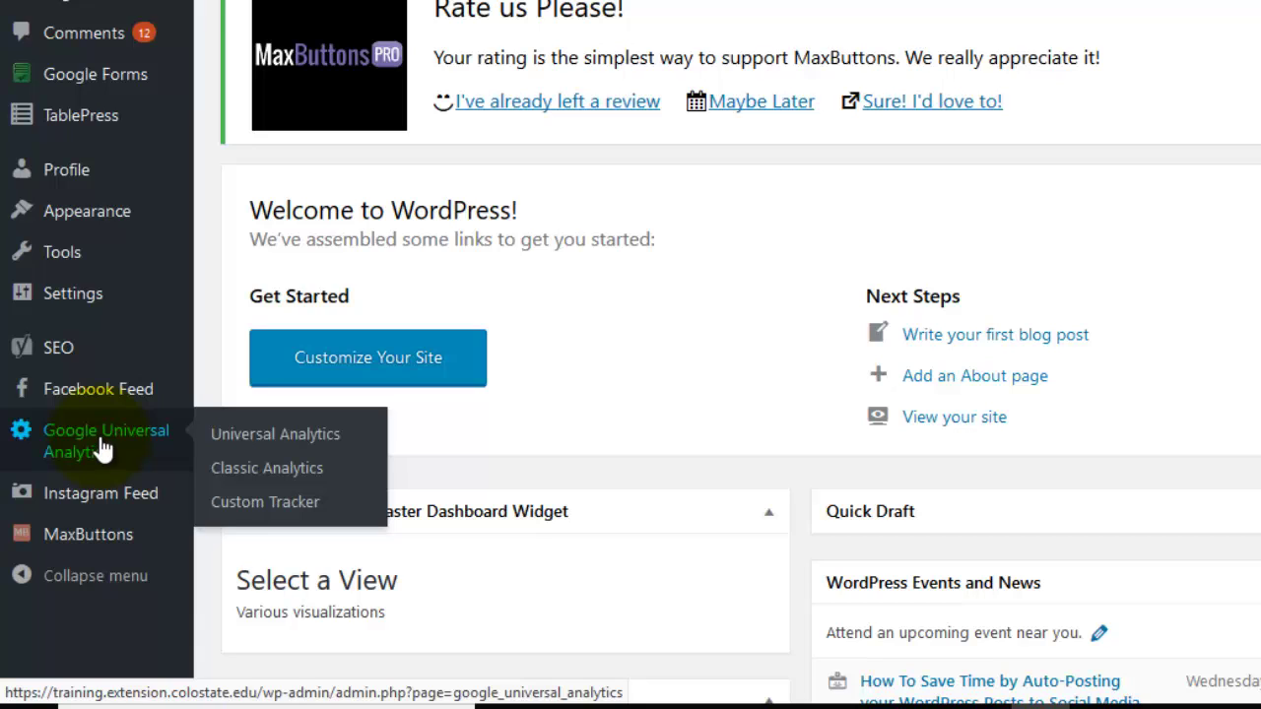
pyautogui.click(292, 435)
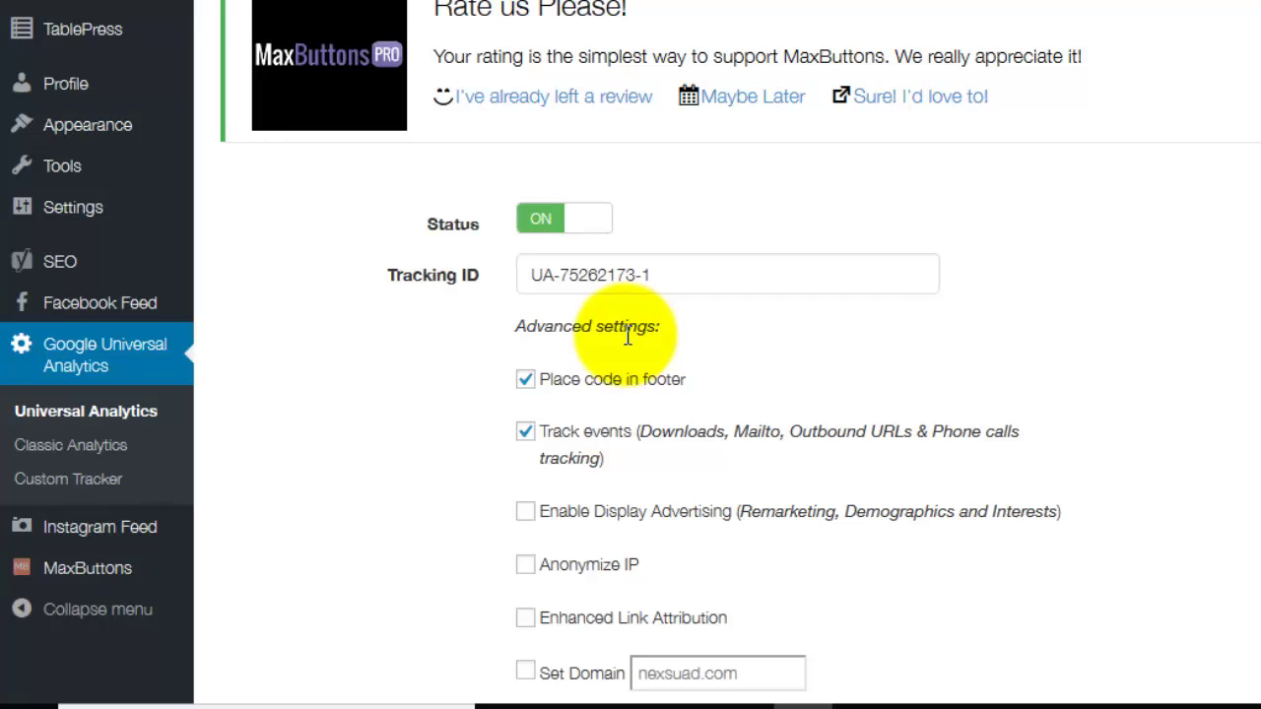
pyautogui.click(720, 264)
pyautogui.hotkey('ctrl', 'a')
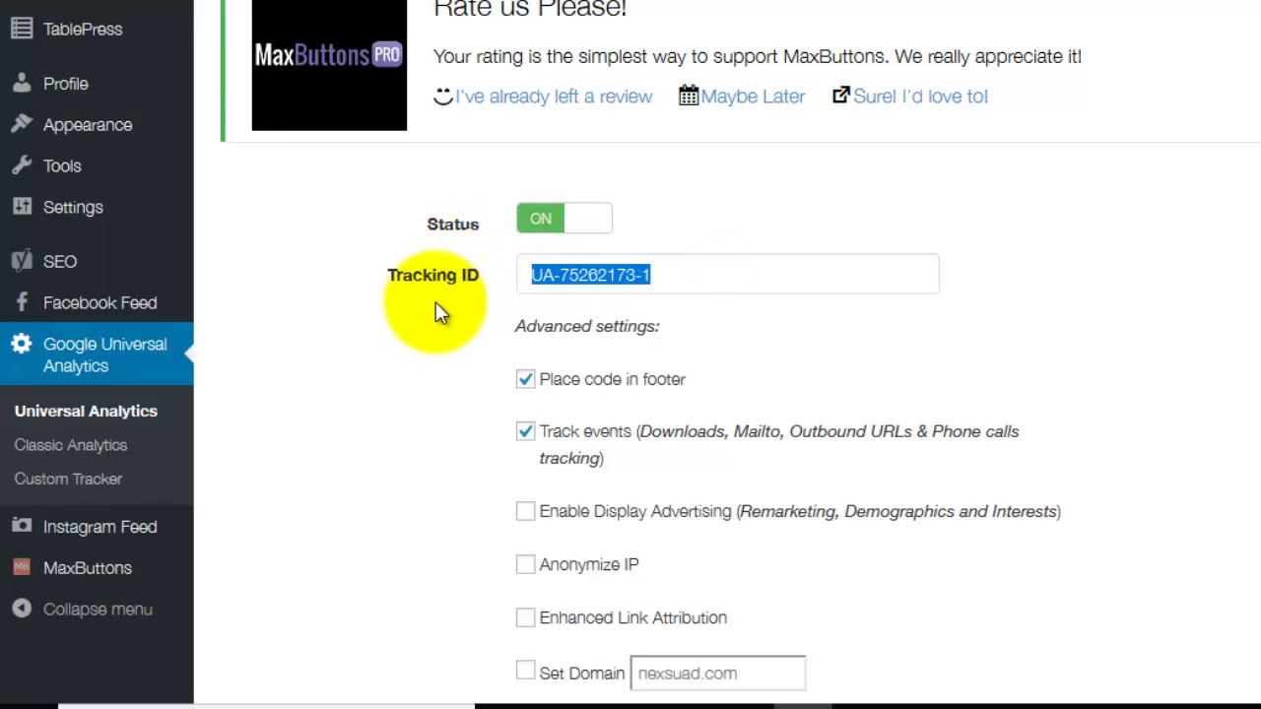
pyautogui.click(434, 295)
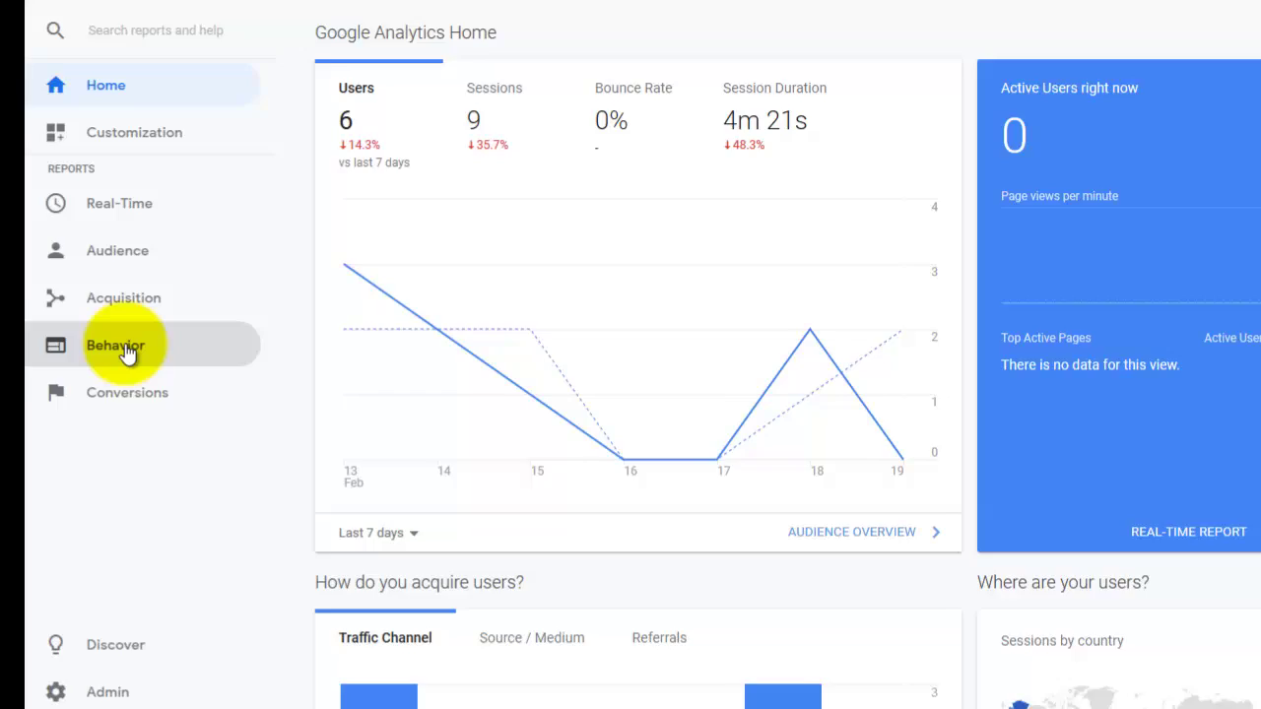
# Open the Behavior > Events > Overview report.
pyautogui.click(130, 402)
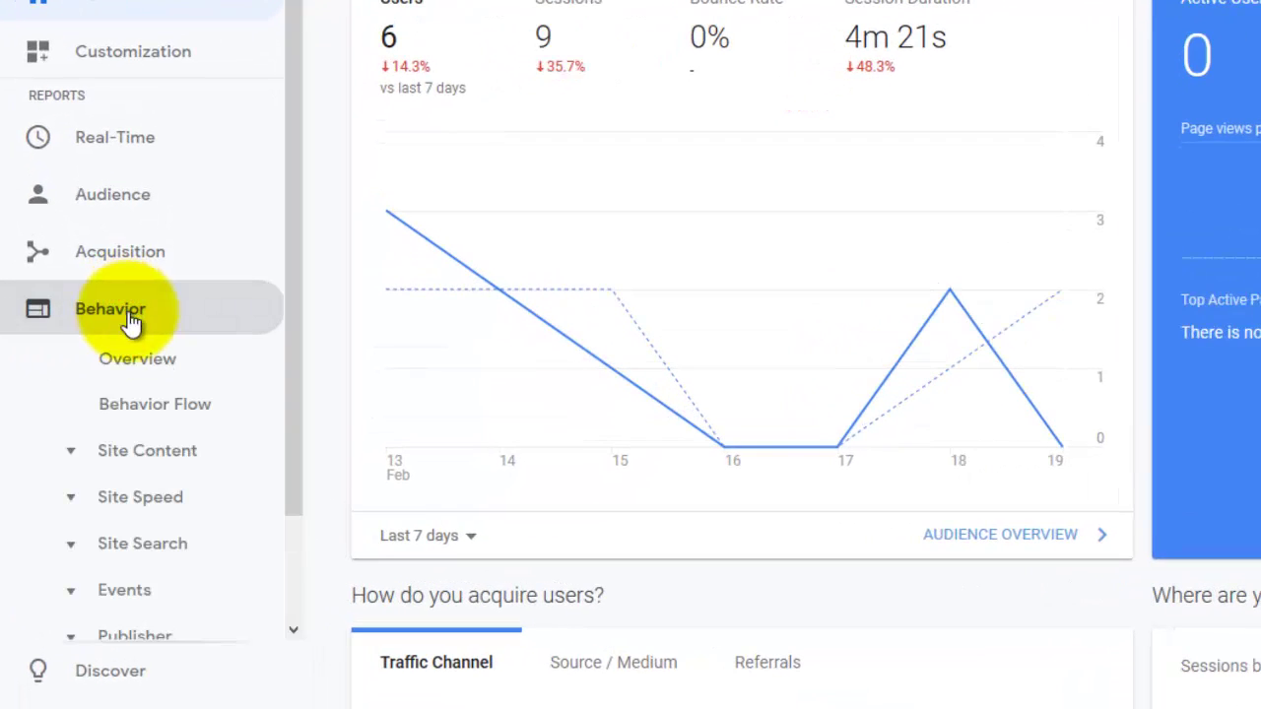
pyautogui.click(106, 591)
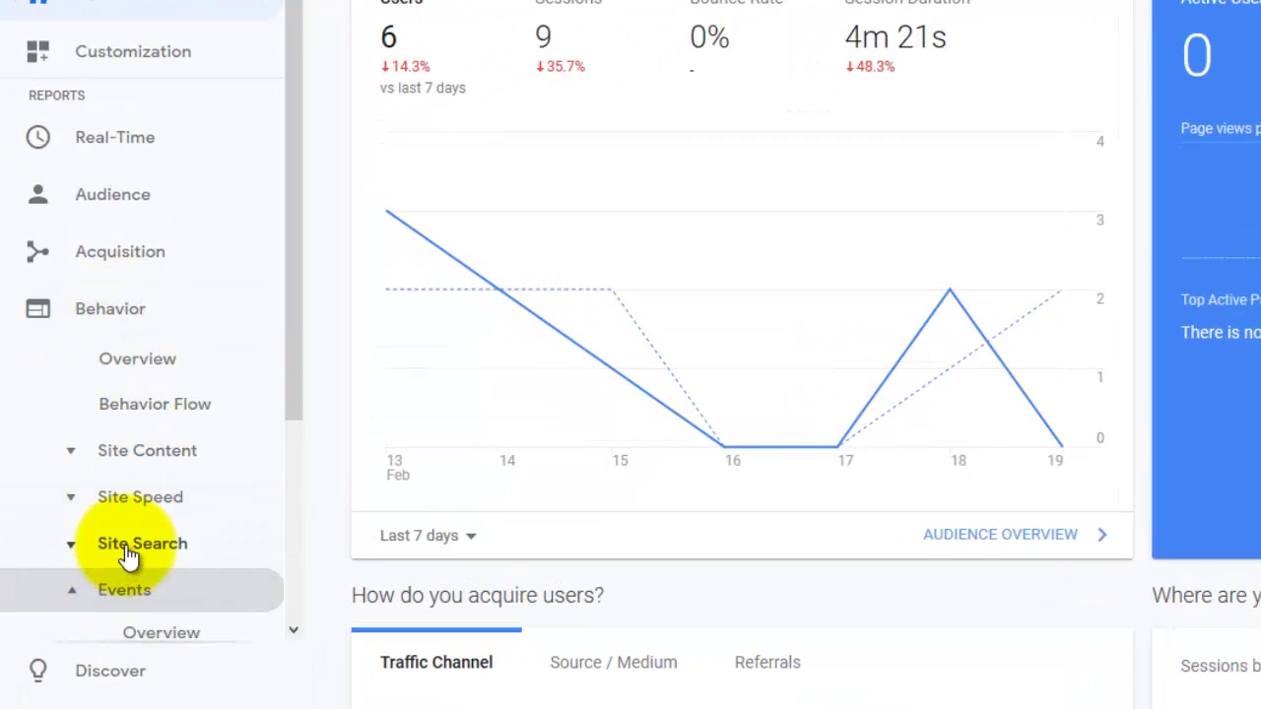
pyautogui.click(148, 529)
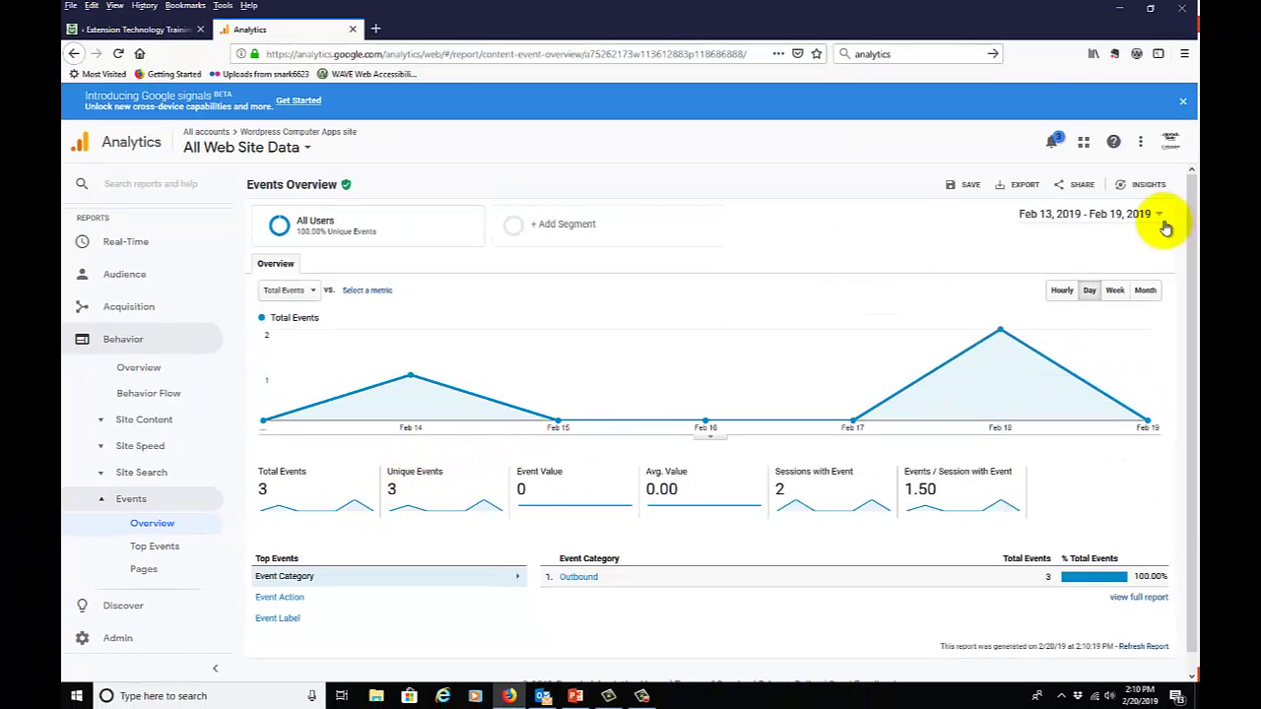
# Set the report date range to Feb 20, 2018 – Feb 19, 2019.
pyautogui.click(1161, 215)
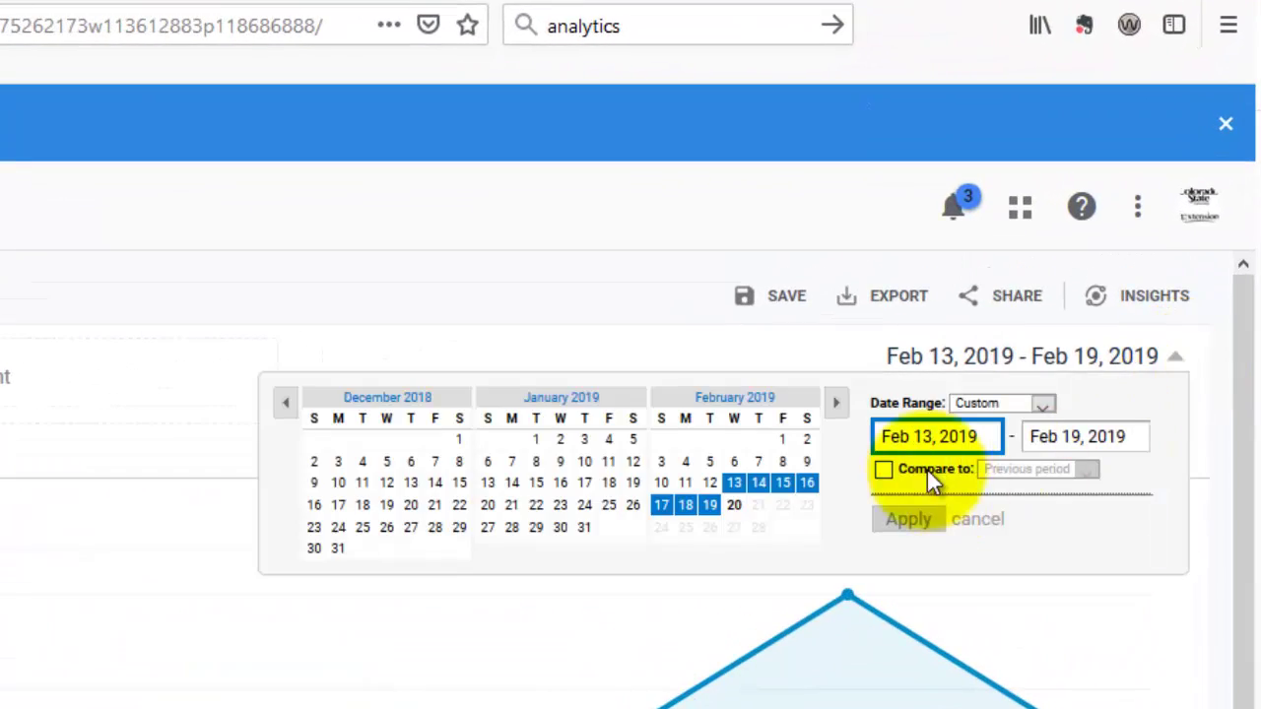
pyautogui.click(1004, 408)
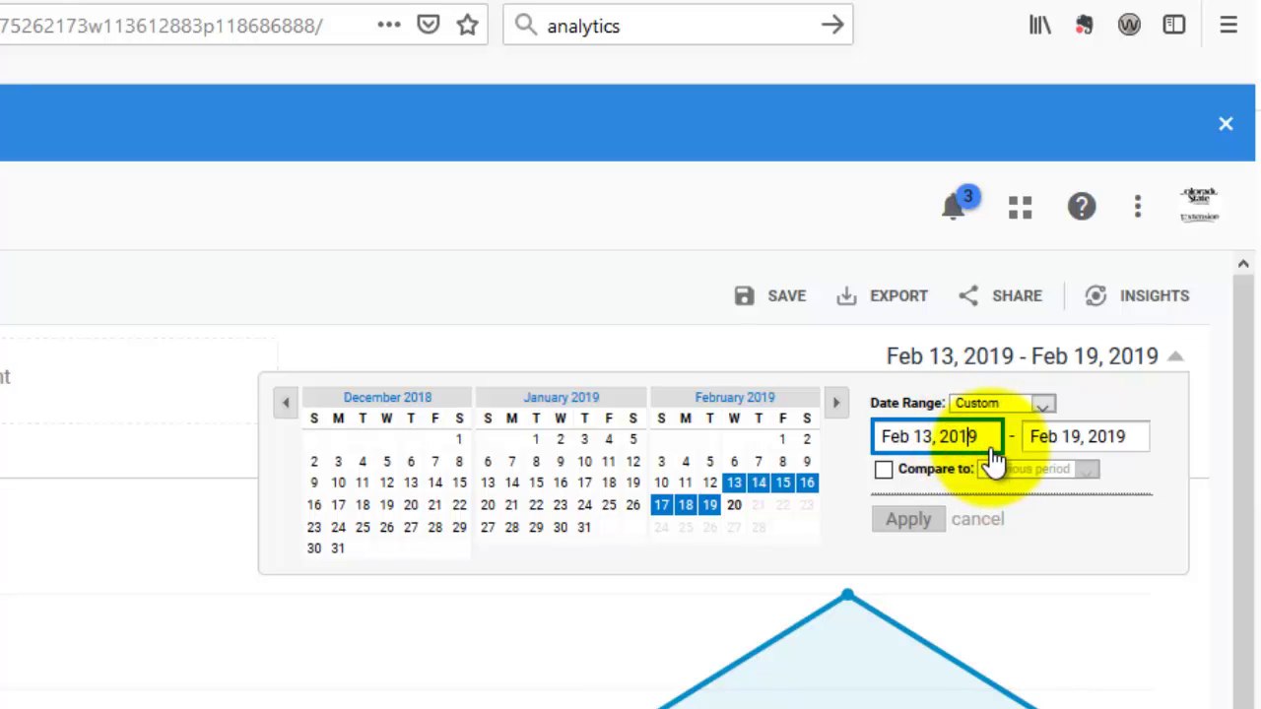
pyautogui.press('BackSpace')
pyautogui.write('8')
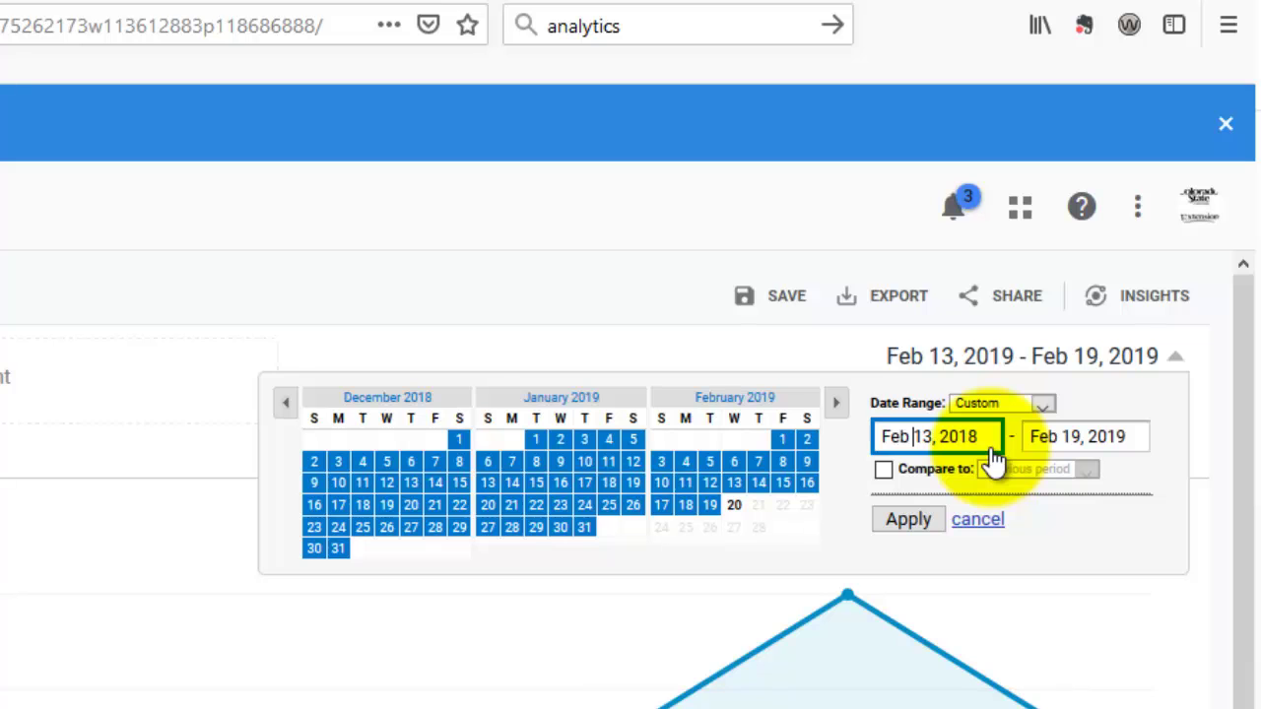
pyautogui.write('20')
pyautogui.press('Delete')
pyautogui.click(911, 519)
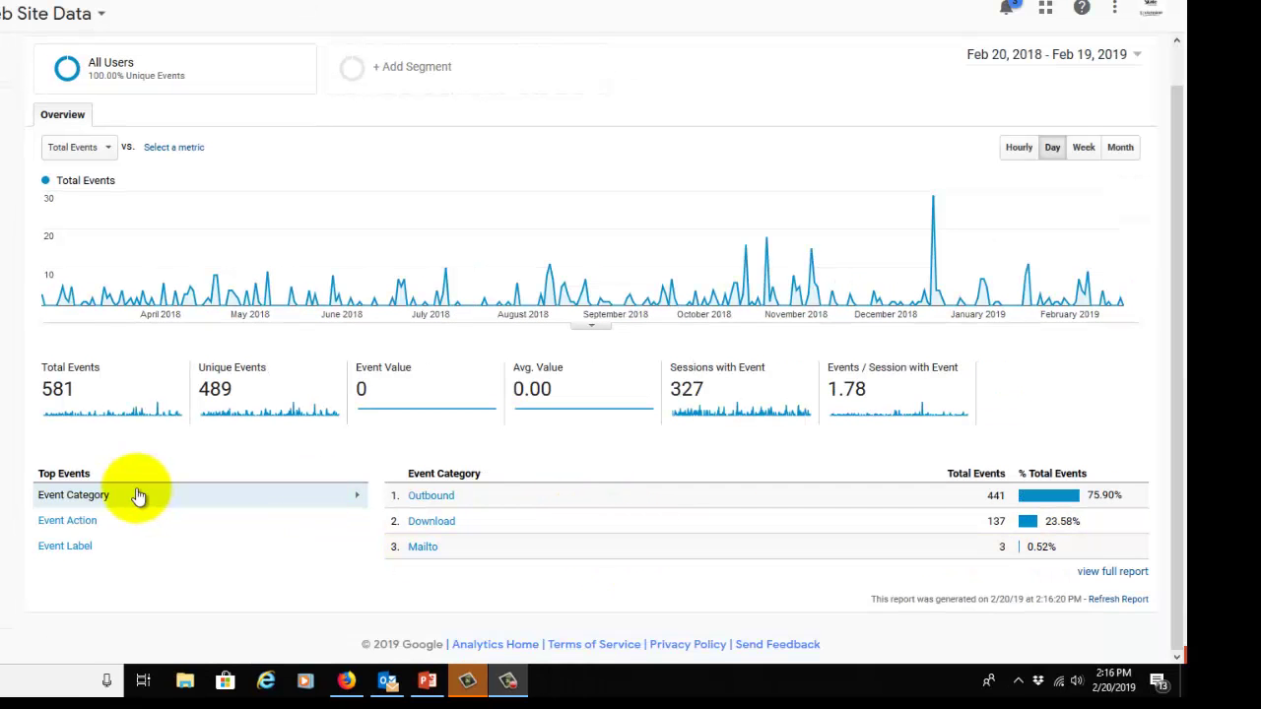
# Break Top Events down by Event Action and scroll through youtu.be, pdf and other rows.
pyautogui.click(63, 521)
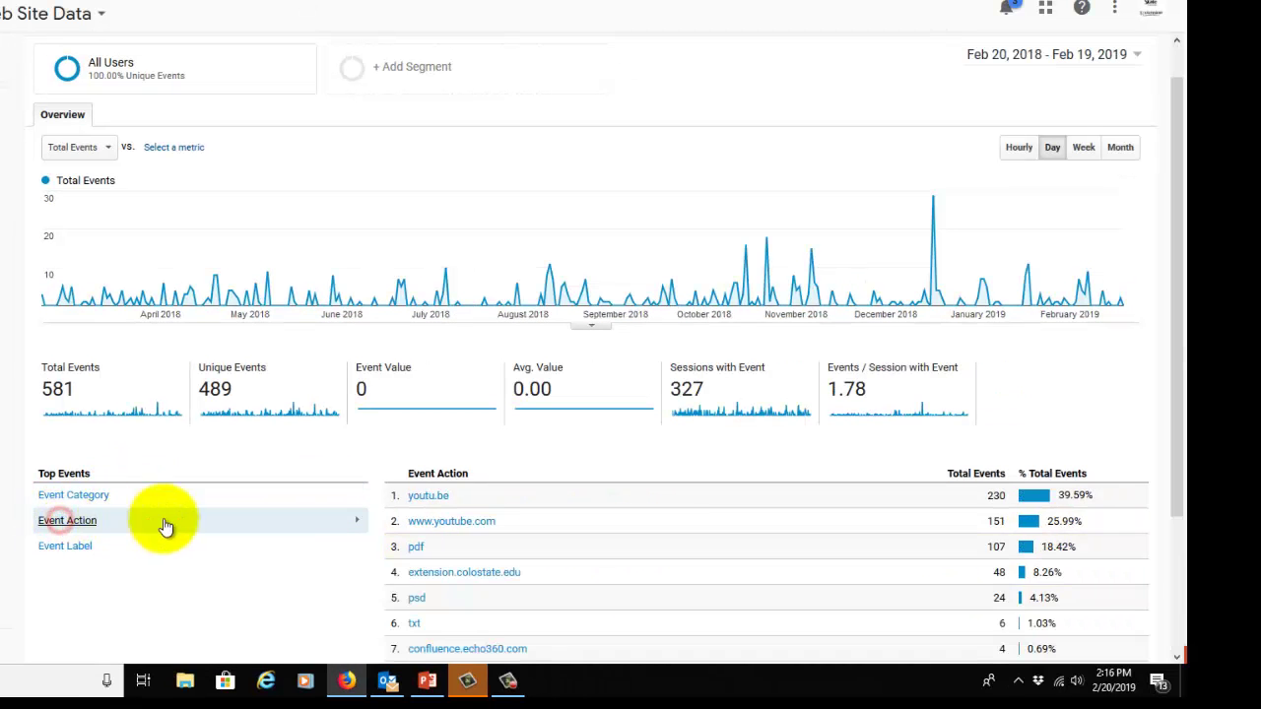
pyautogui.scroll(-2, 361, 497)
pyautogui.scroll(-1, 365, 499)
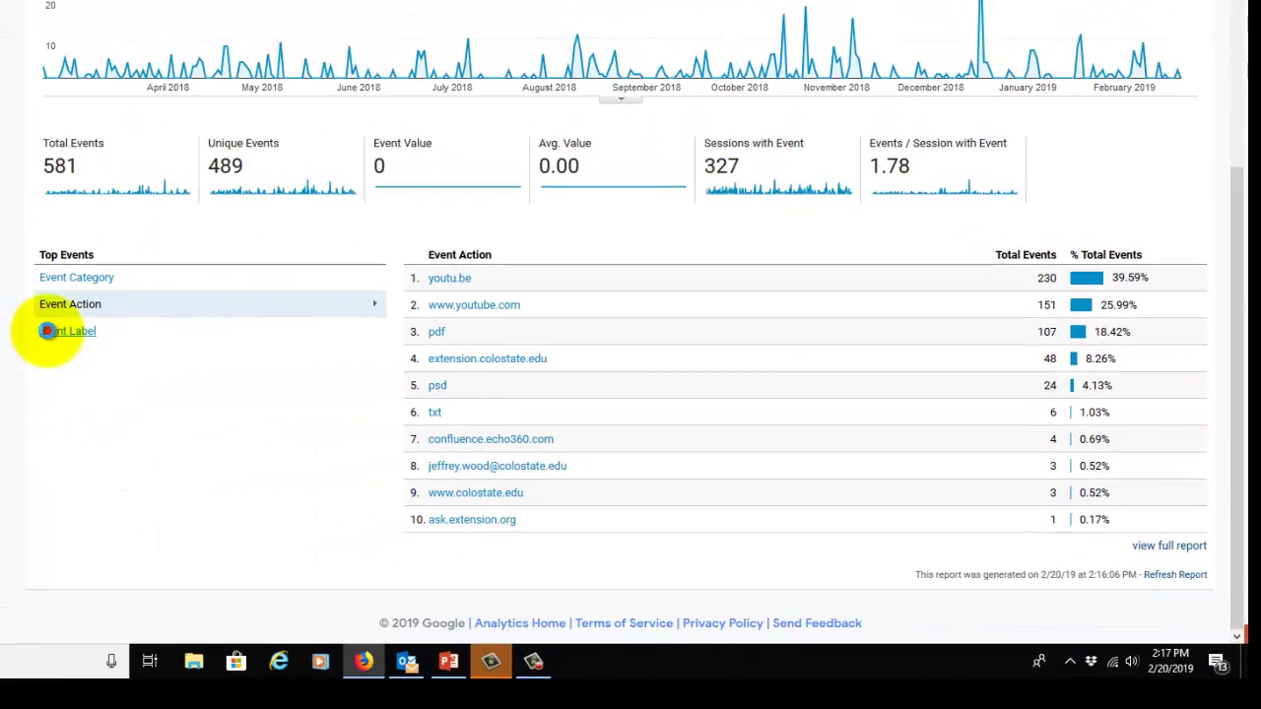
# Break the top events down by Event Label.
pyautogui.click(47, 331)
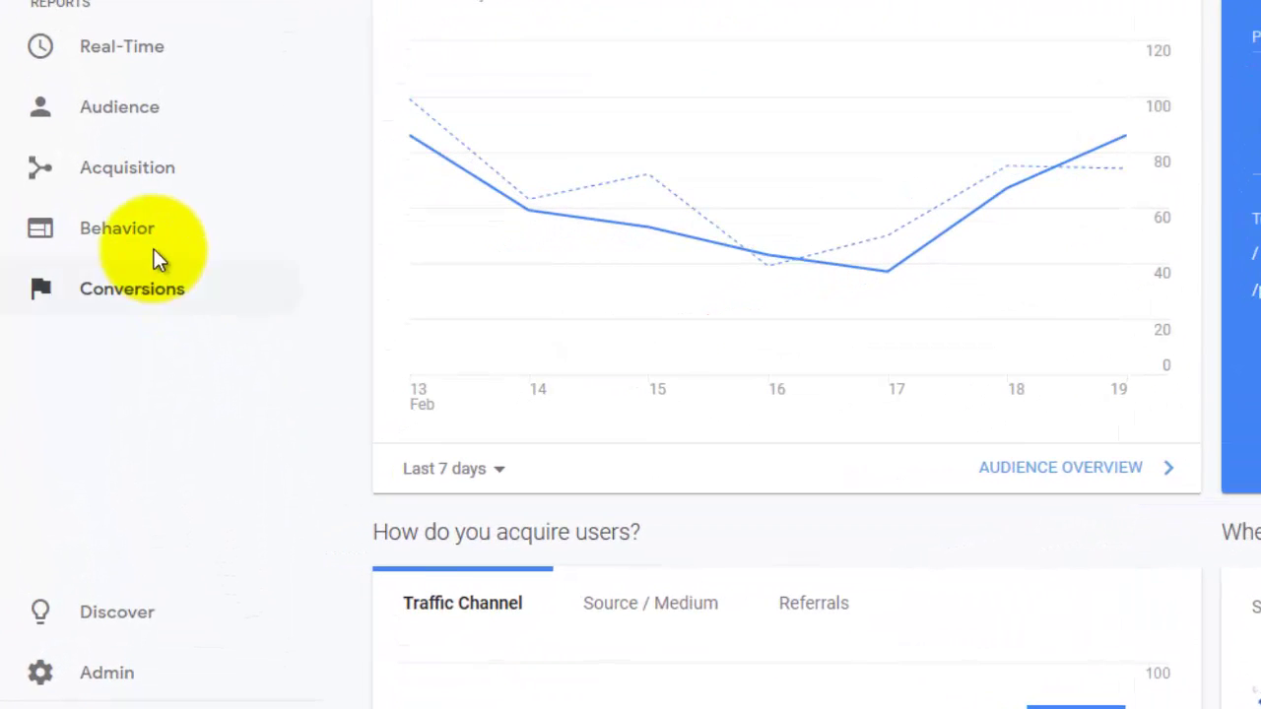
# Open the CSU site's Events Overview for Feb 10–16, 2019 and its date range picker.
pyautogui.click(152, 249)
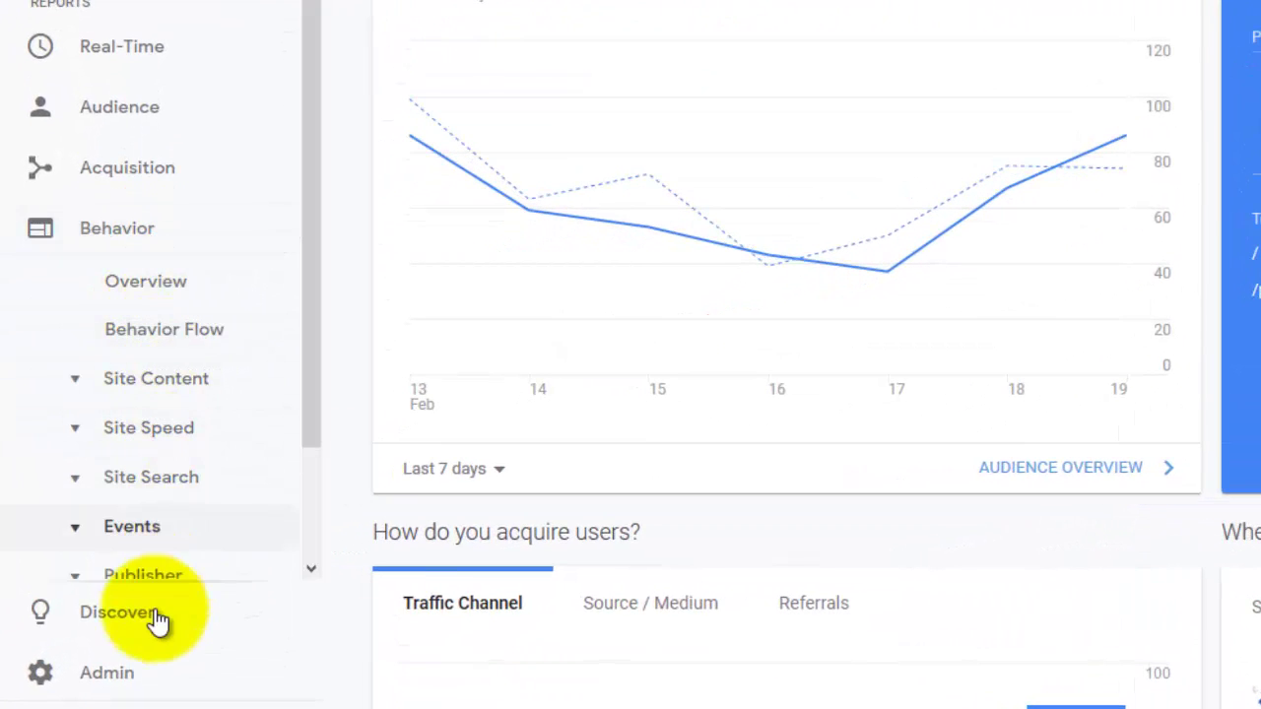
pyautogui.click(163, 531)
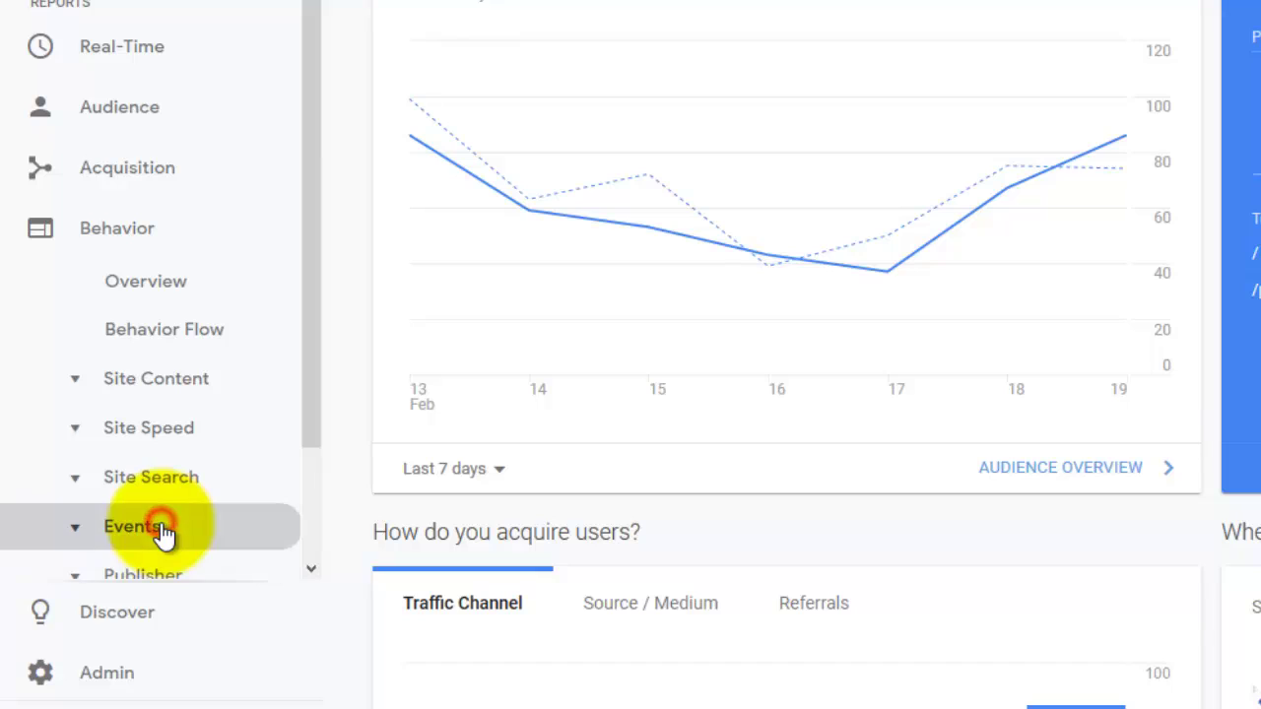
pyautogui.click(172, 577)
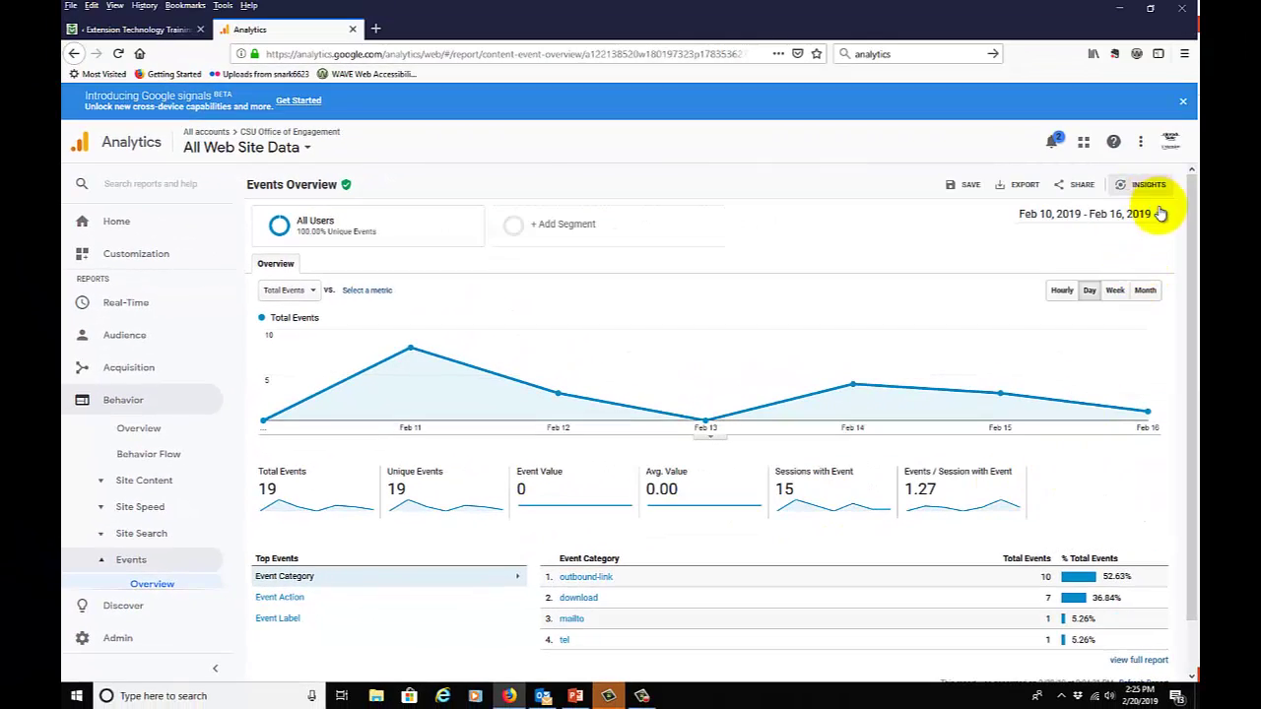
pyautogui.click(1160, 214)
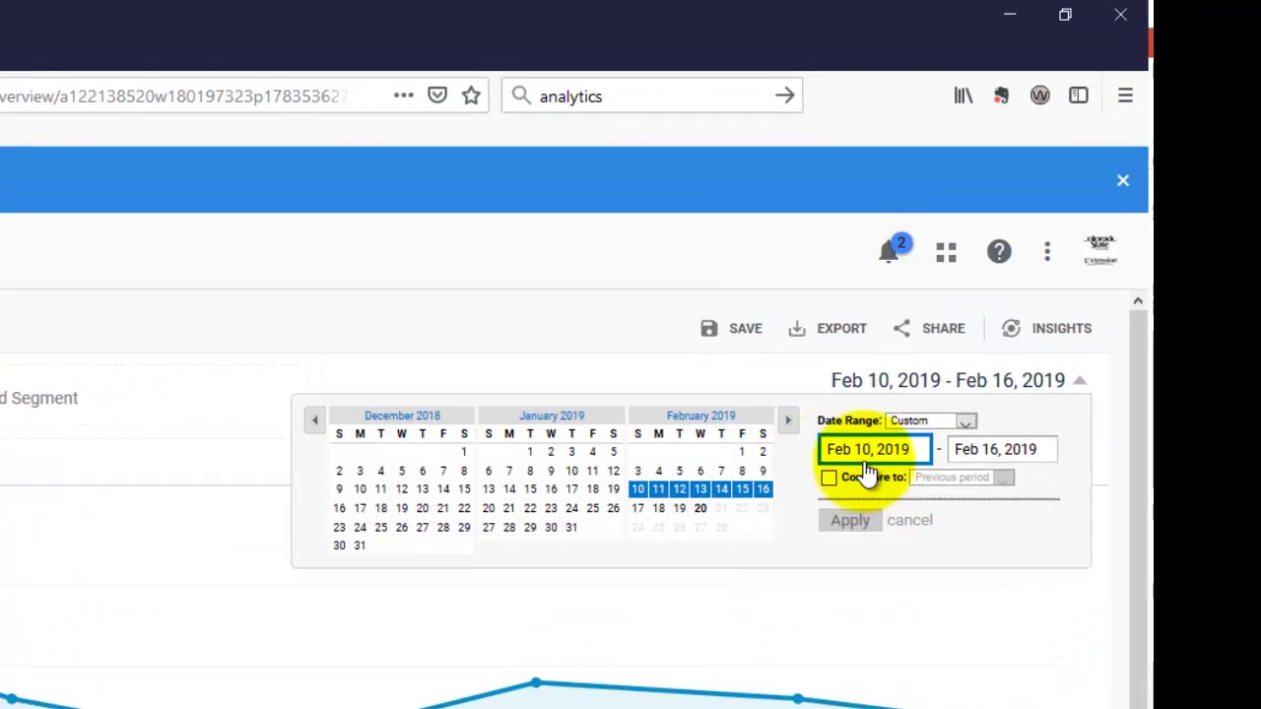
# Change the start date to Jul 9, 2018 and scroll to the Top Events table.
pyautogui.click(1039, 248)
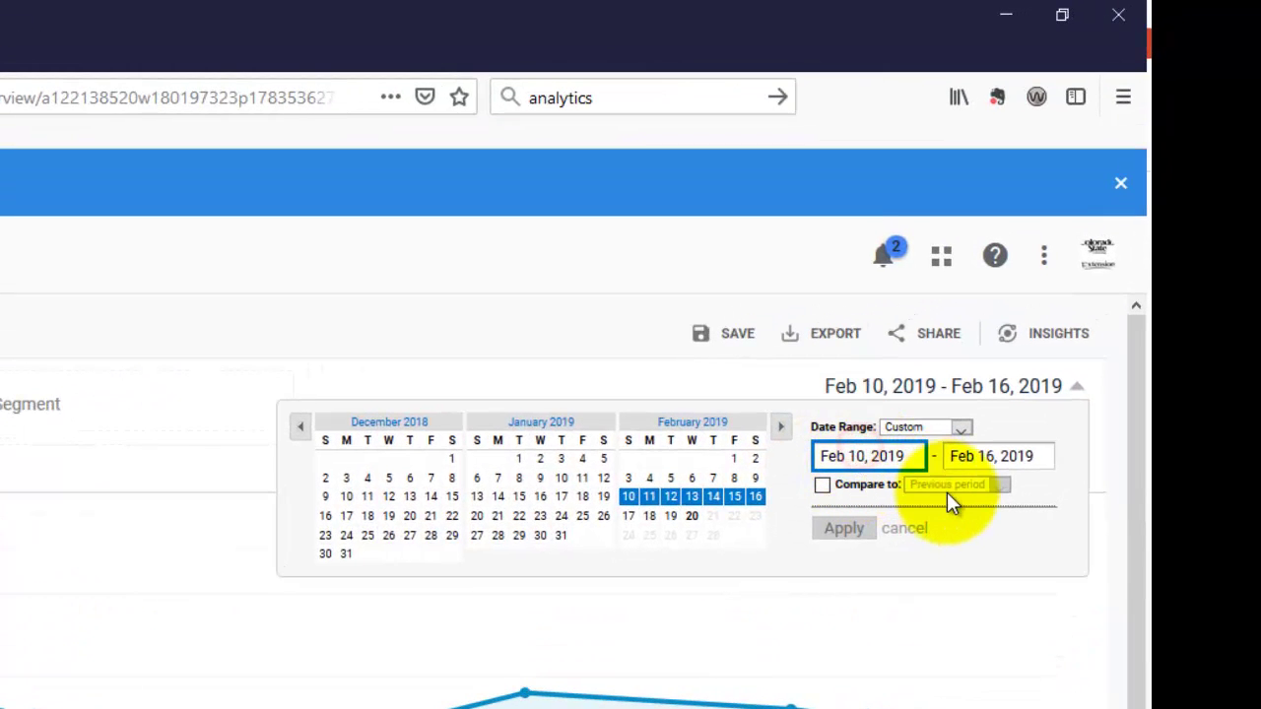
pyautogui.press('Left')
pyautogui.press('Left')
pyautogui.press('Left')
pyautogui.press('Left')
pyautogui.press('Left')
pyautogui.write('Jul')
pyautogui.hotkey('shift', 'End')
pyautogui.write('y 9, 2018')
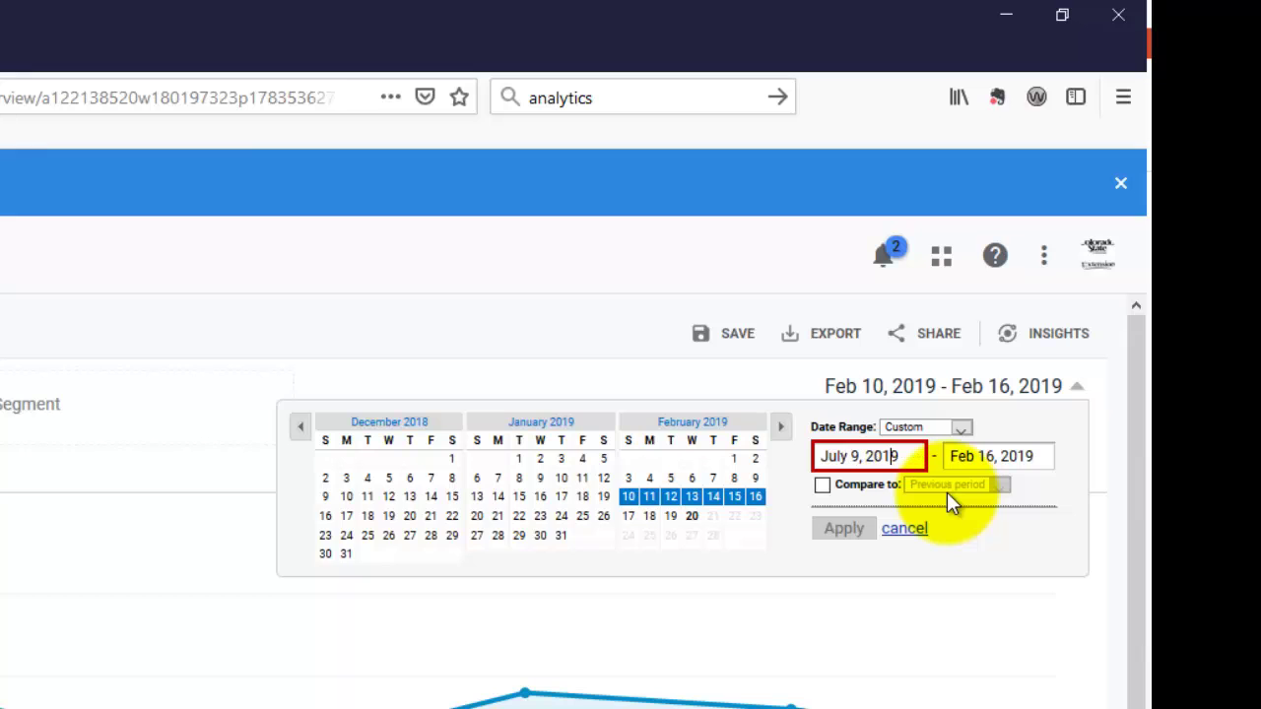
pyautogui.click(829, 539)
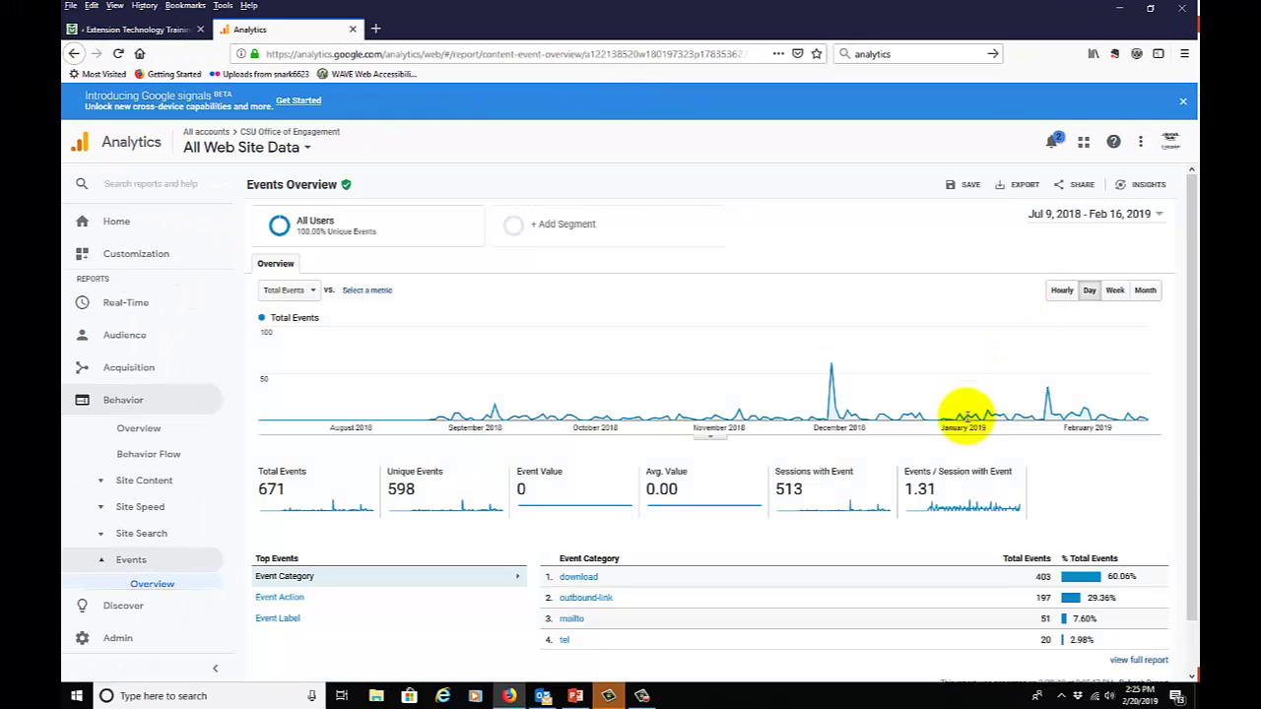
pyautogui.scroll(-2, 985, 433)
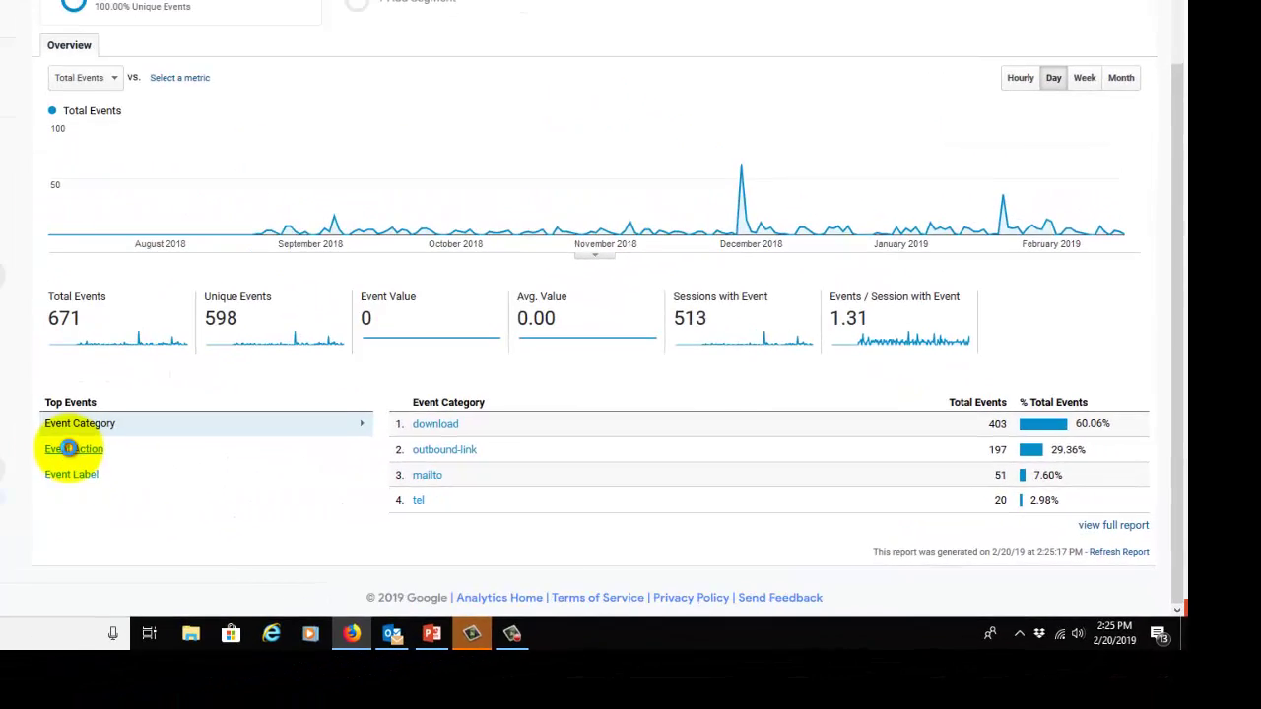
# Review top events by Event Action, then switch the table to Event Label.
pyautogui.click(69, 448)
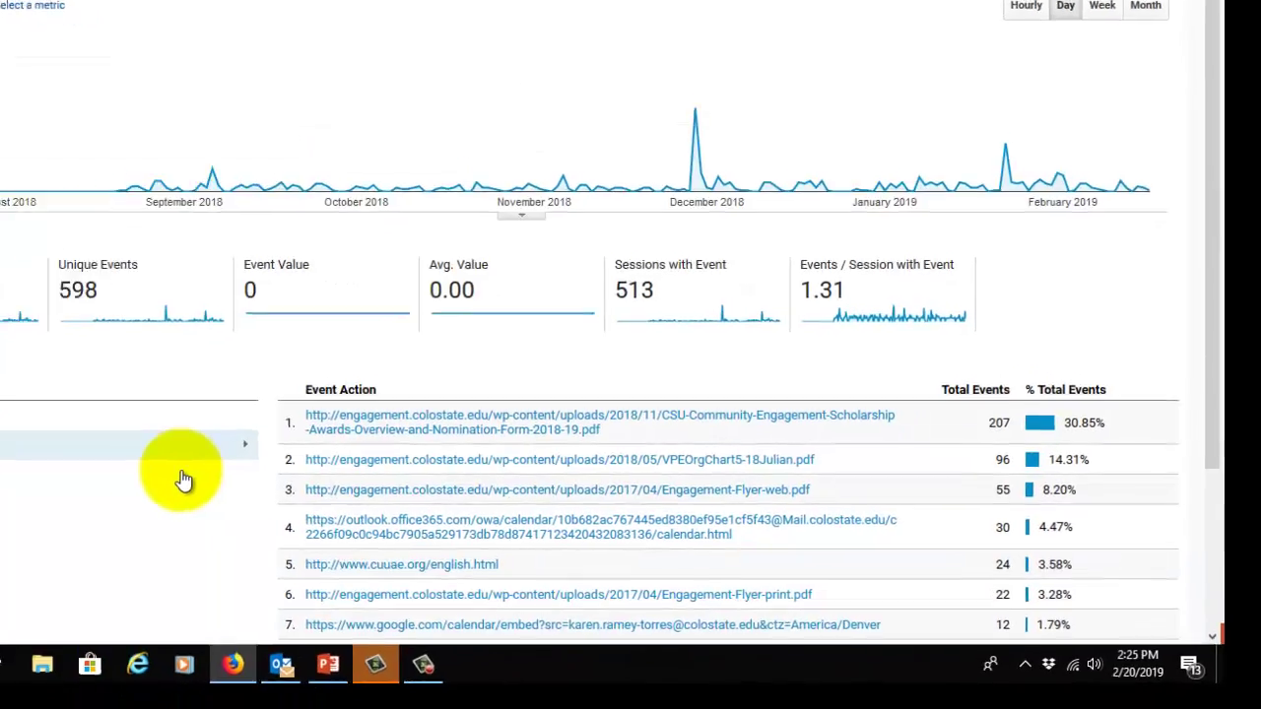
pyautogui.scroll(-1, 380, 324)
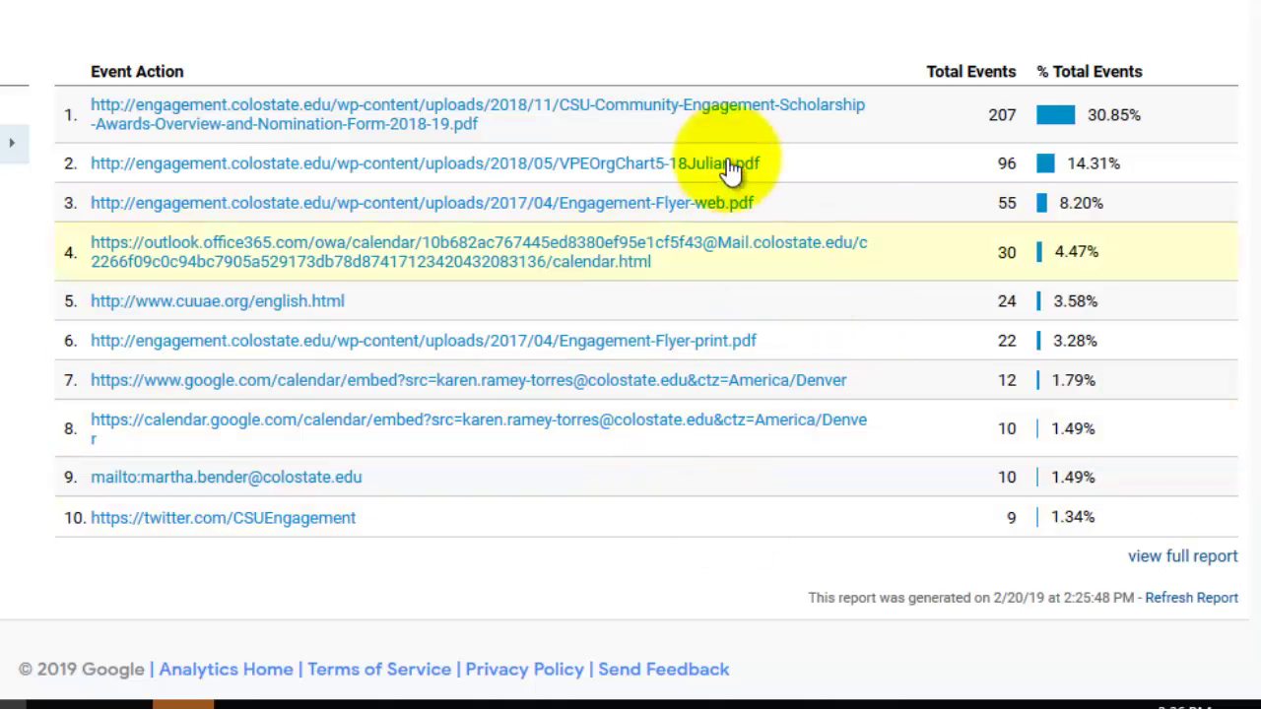
pyautogui.click(35, 266)
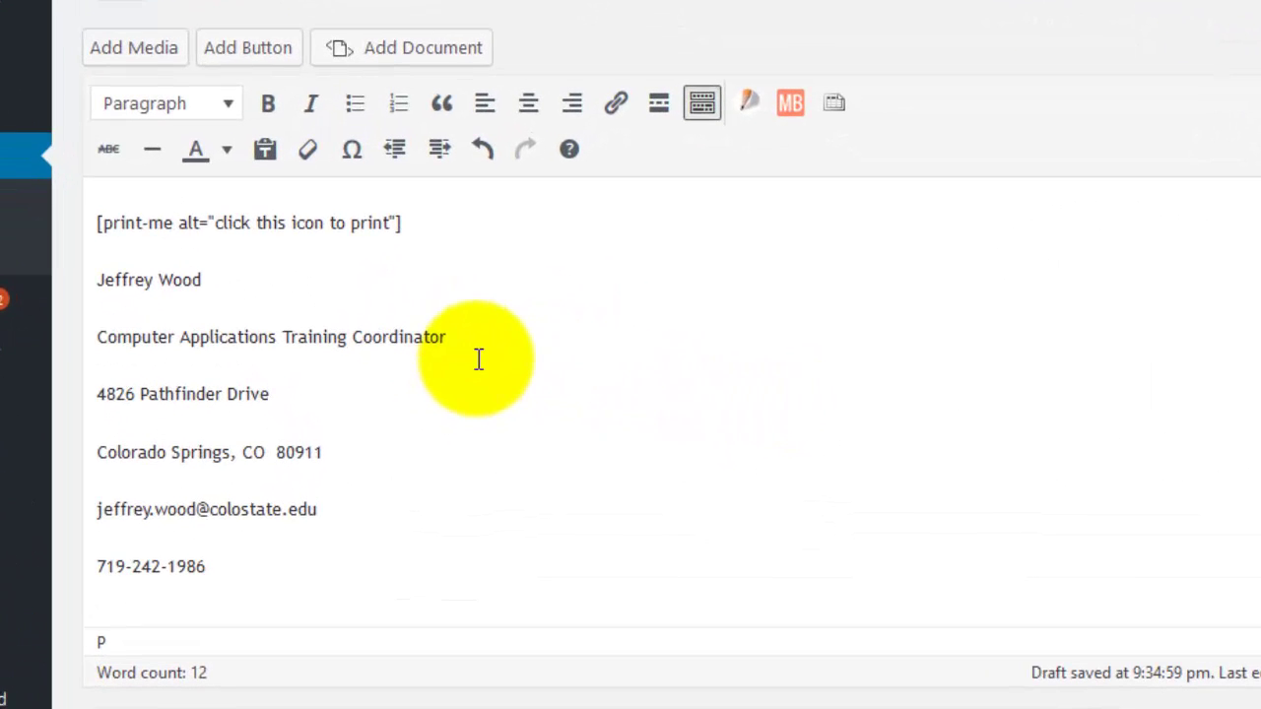
# Start a link on the job title line, then close it without linking.
pyautogui.moveTo(391, 329); pyautogui.dragTo(139, 338)
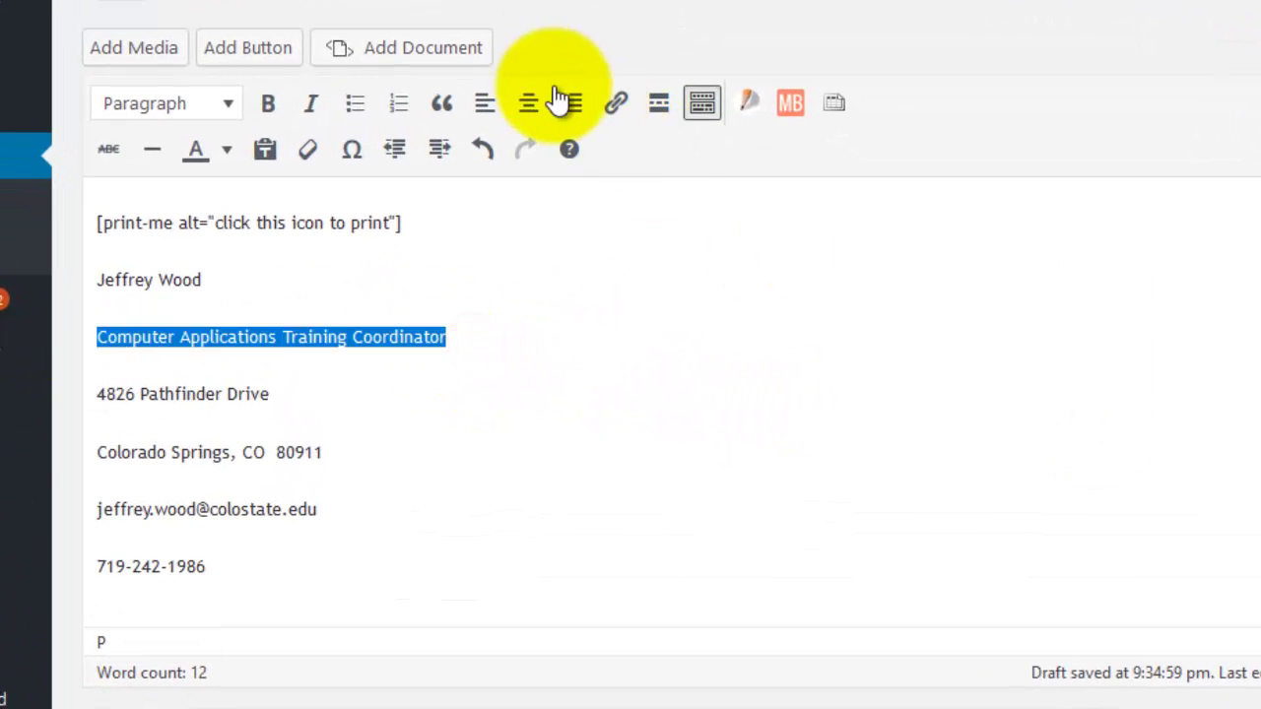
pyautogui.click(616, 105)
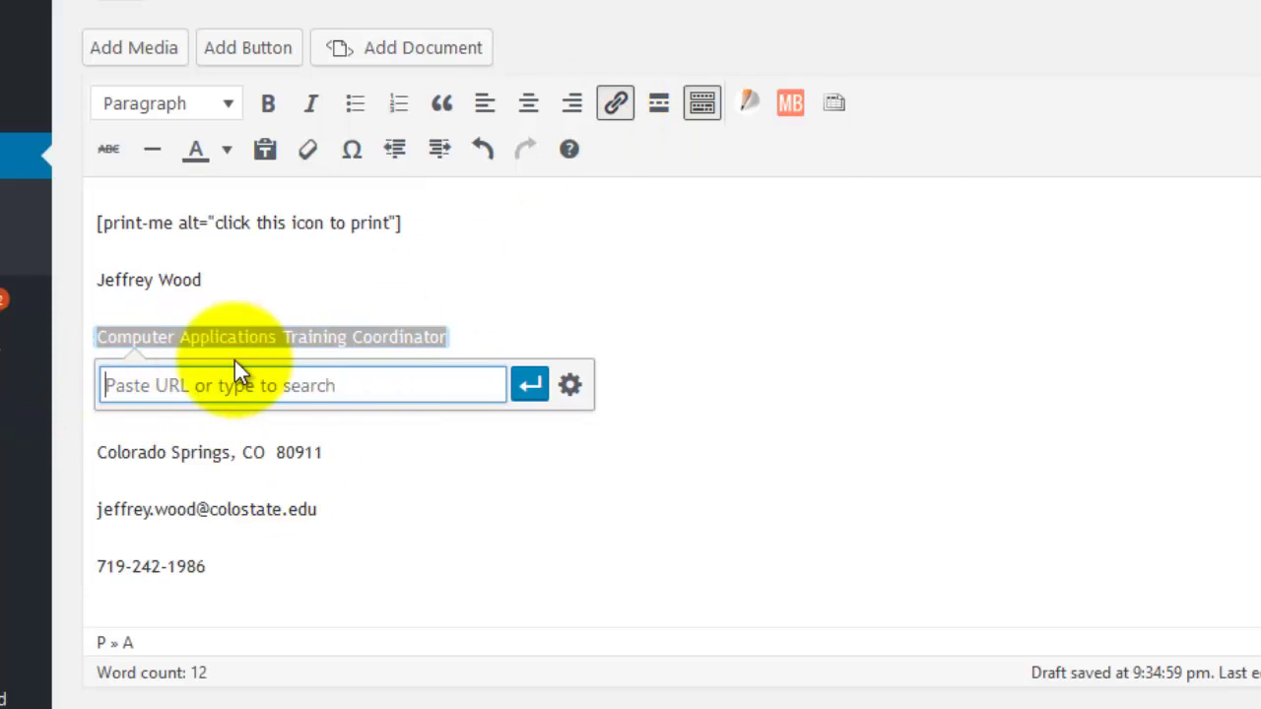
pyautogui.click(530, 393)
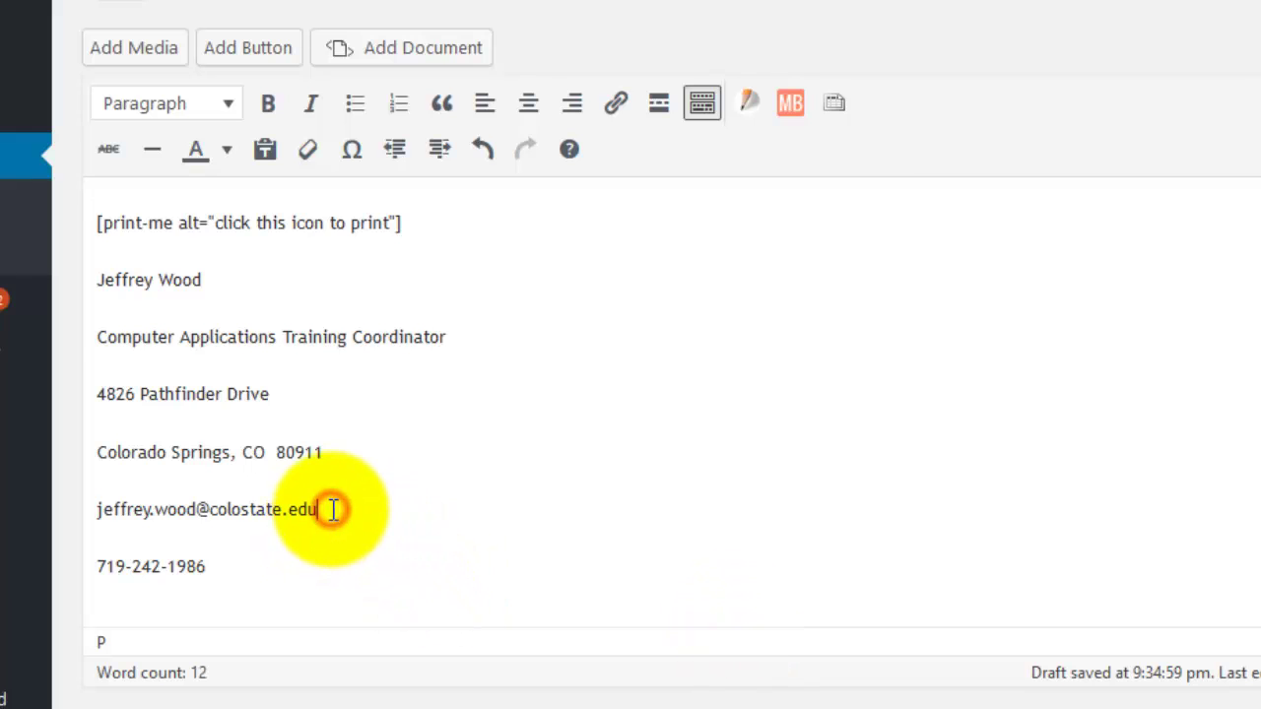
# Link the e-mail address line using its suggested mailto: URL.
pyautogui.moveTo(332, 510); pyautogui.dragTo(91, 529)
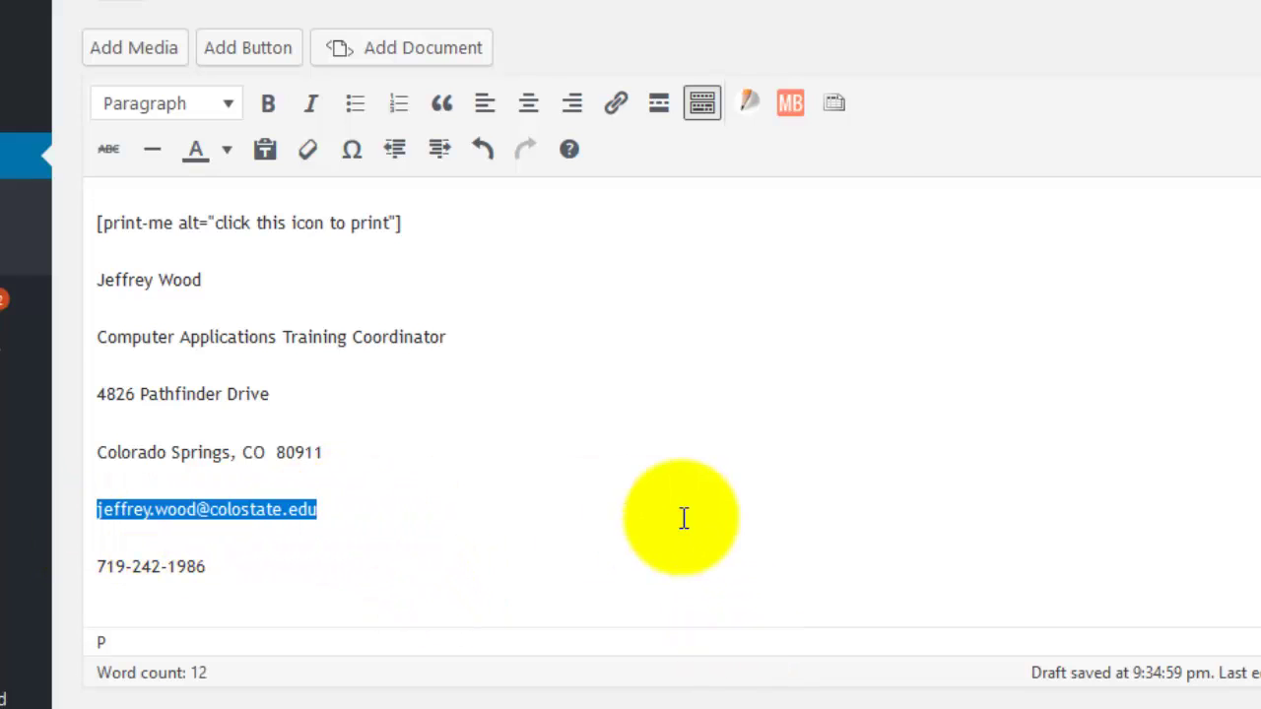
pyautogui.click(617, 108)
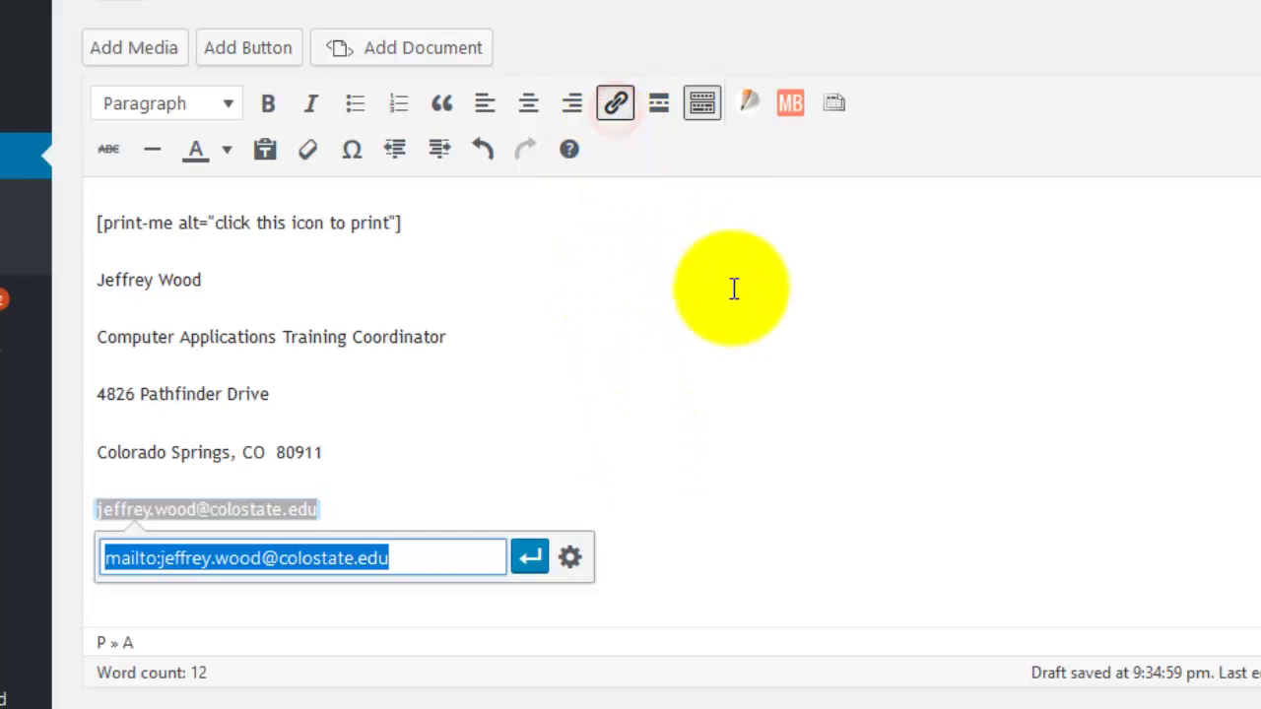
pyautogui.click(435, 559)
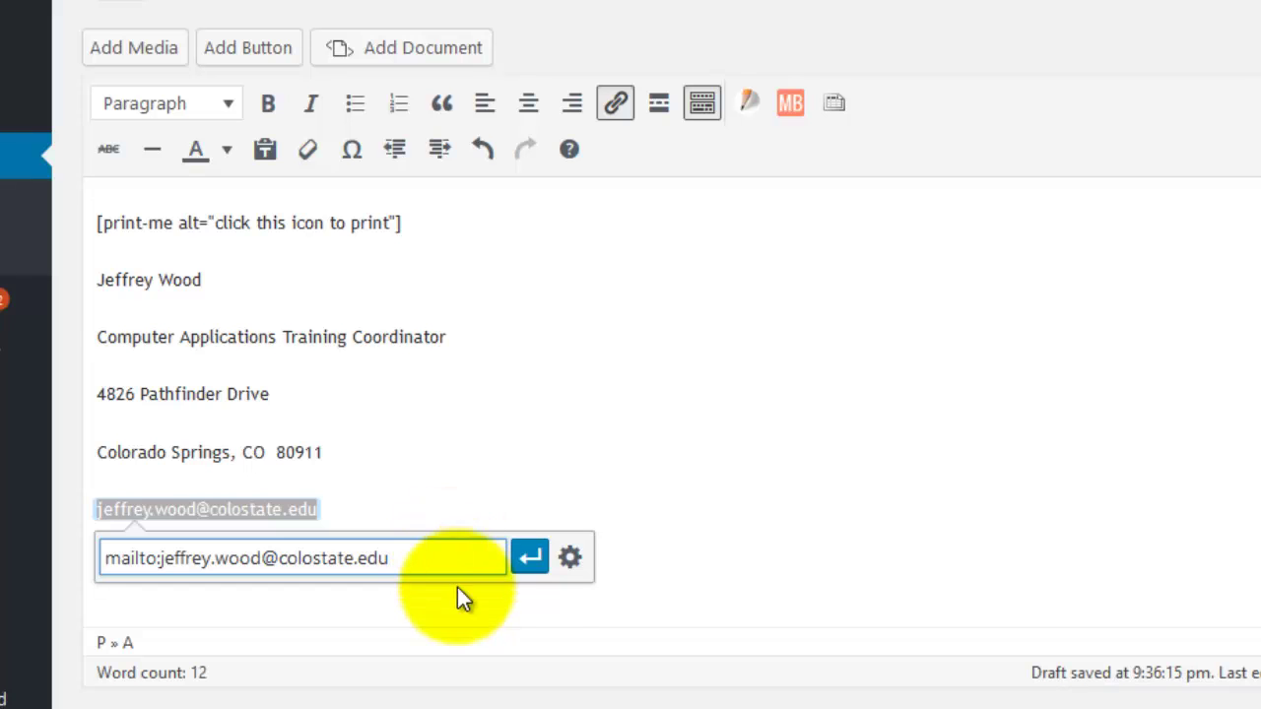
pyautogui.click(529, 559)
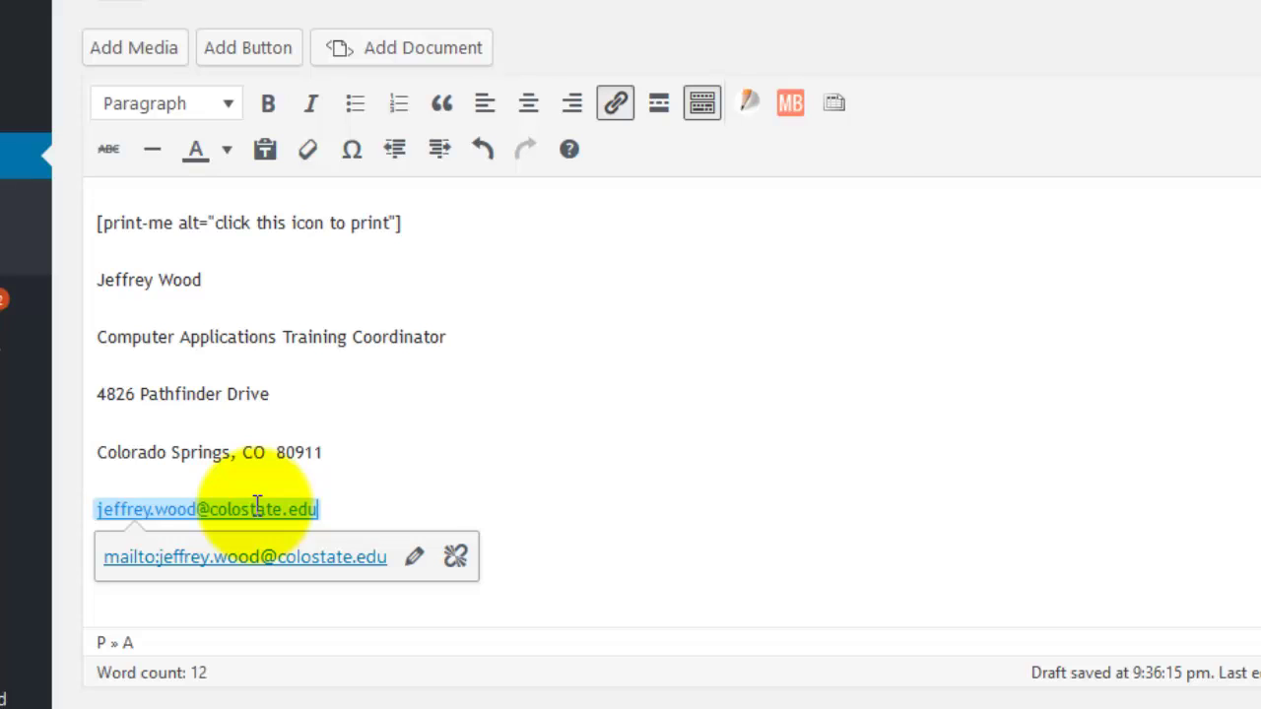
pyautogui.click(760, 562)
pyautogui.hotkey('ctrl', 'v')
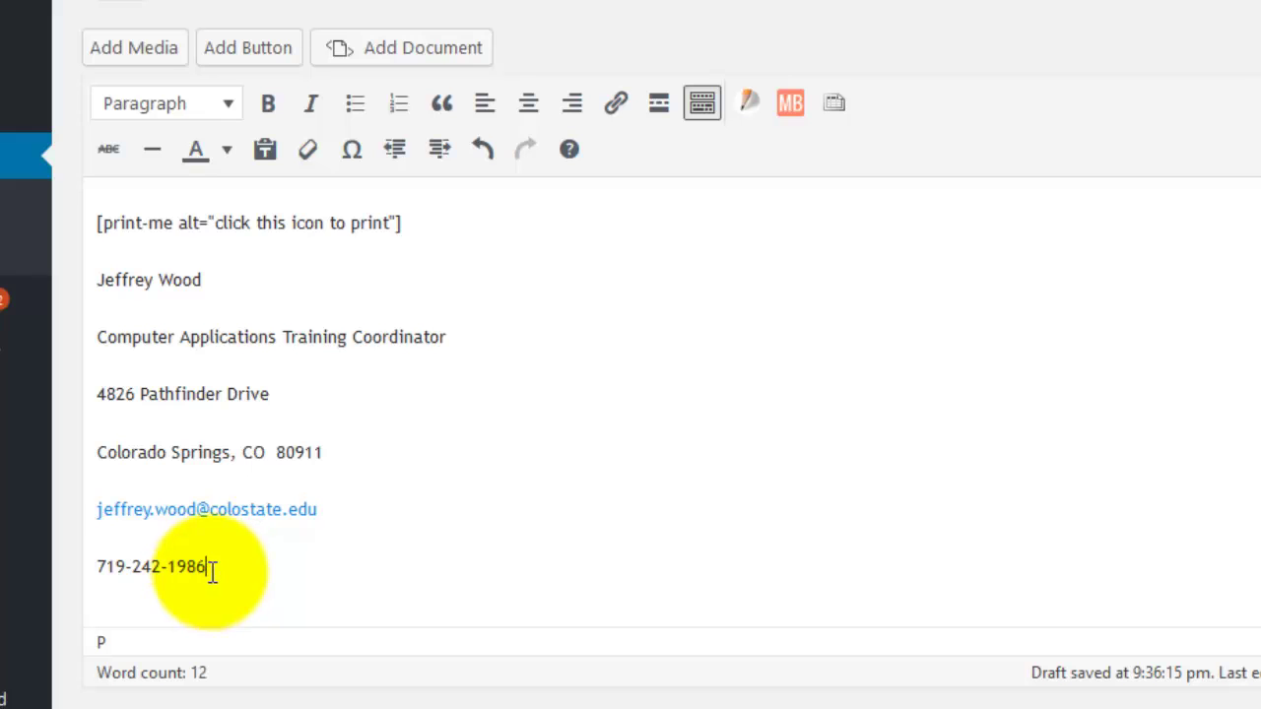
# Link the phone number line with a tel: URL for the number.
pyautogui.moveTo(209, 568); pyautogui.dragTo(60, 545)
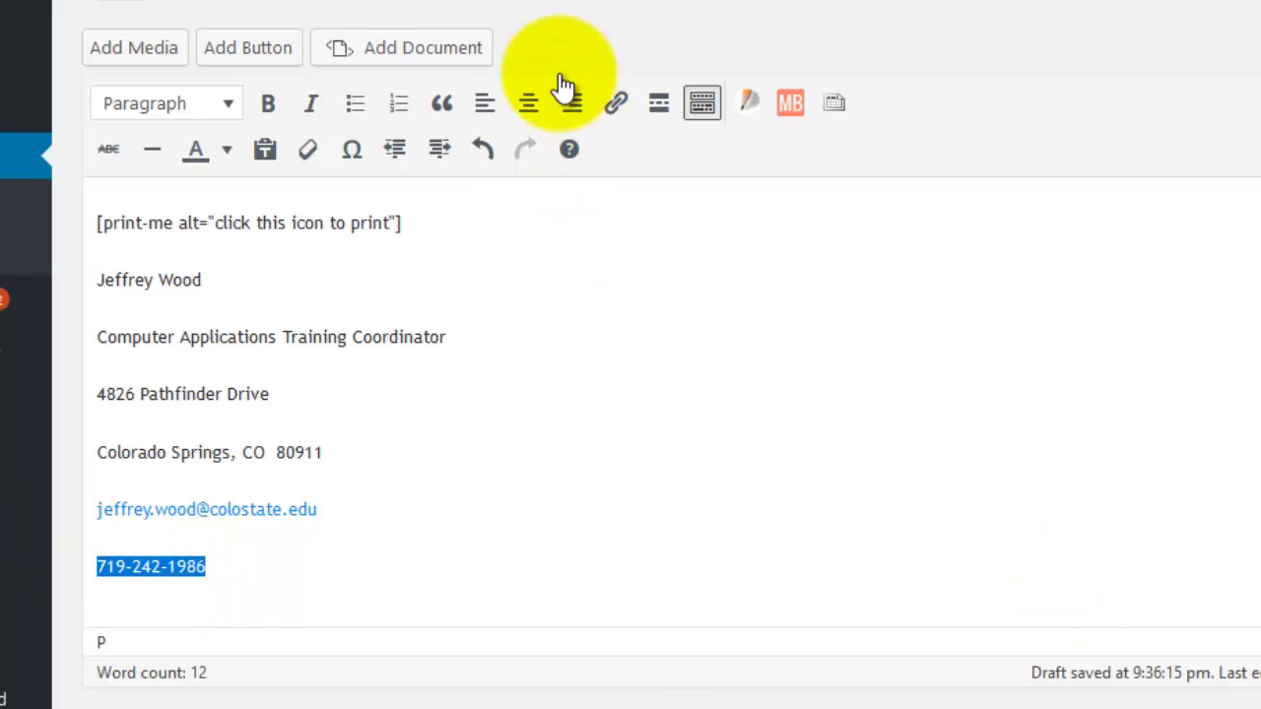
pyautogui.click(614, 106)
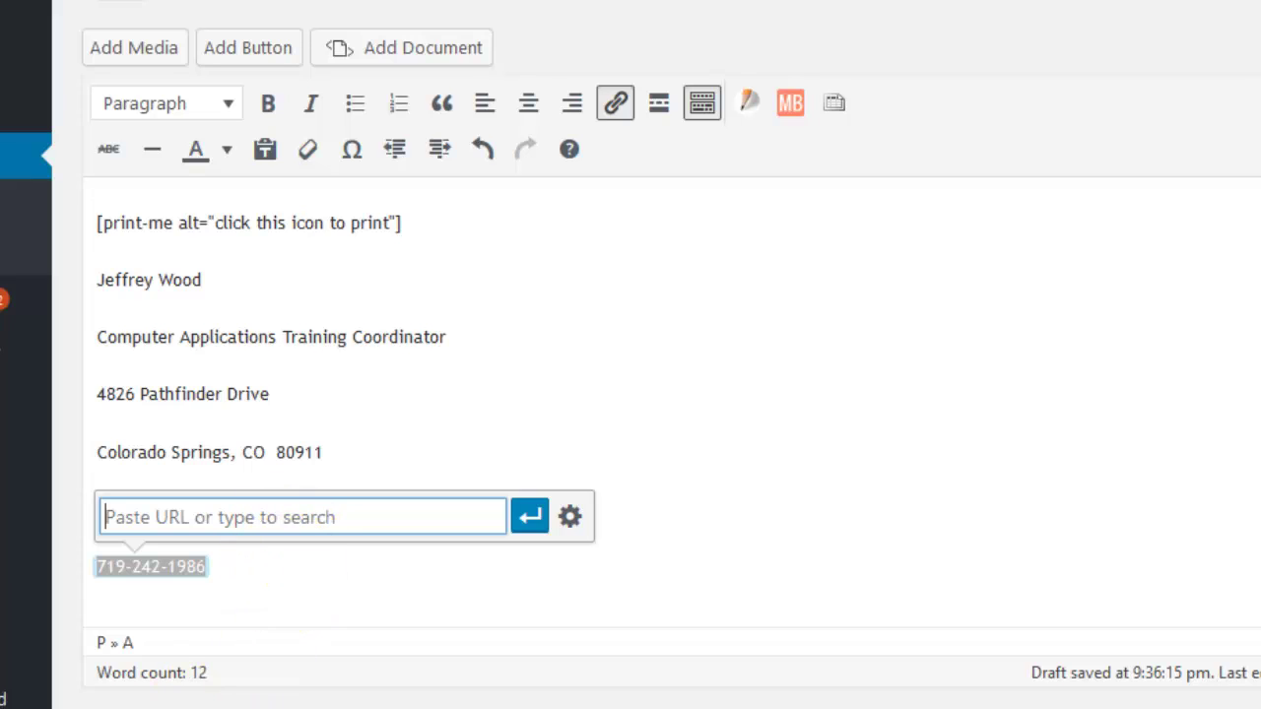
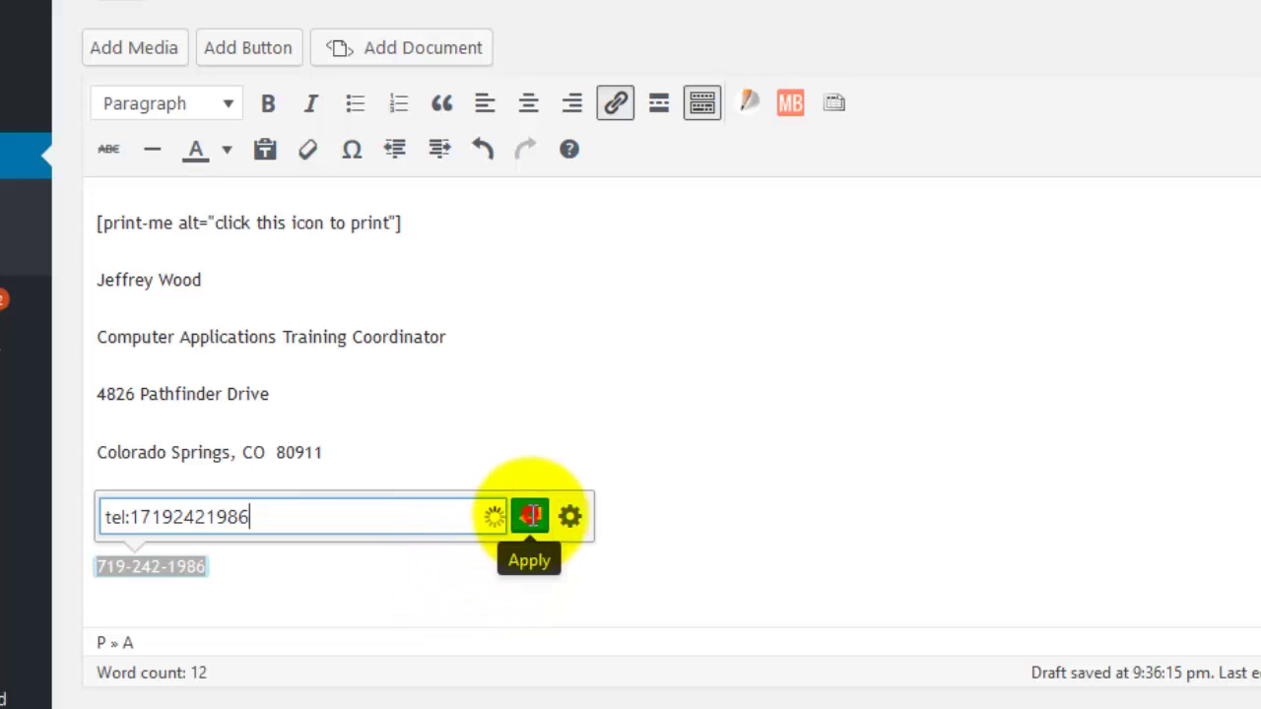
pyautogui.click(528, 517)
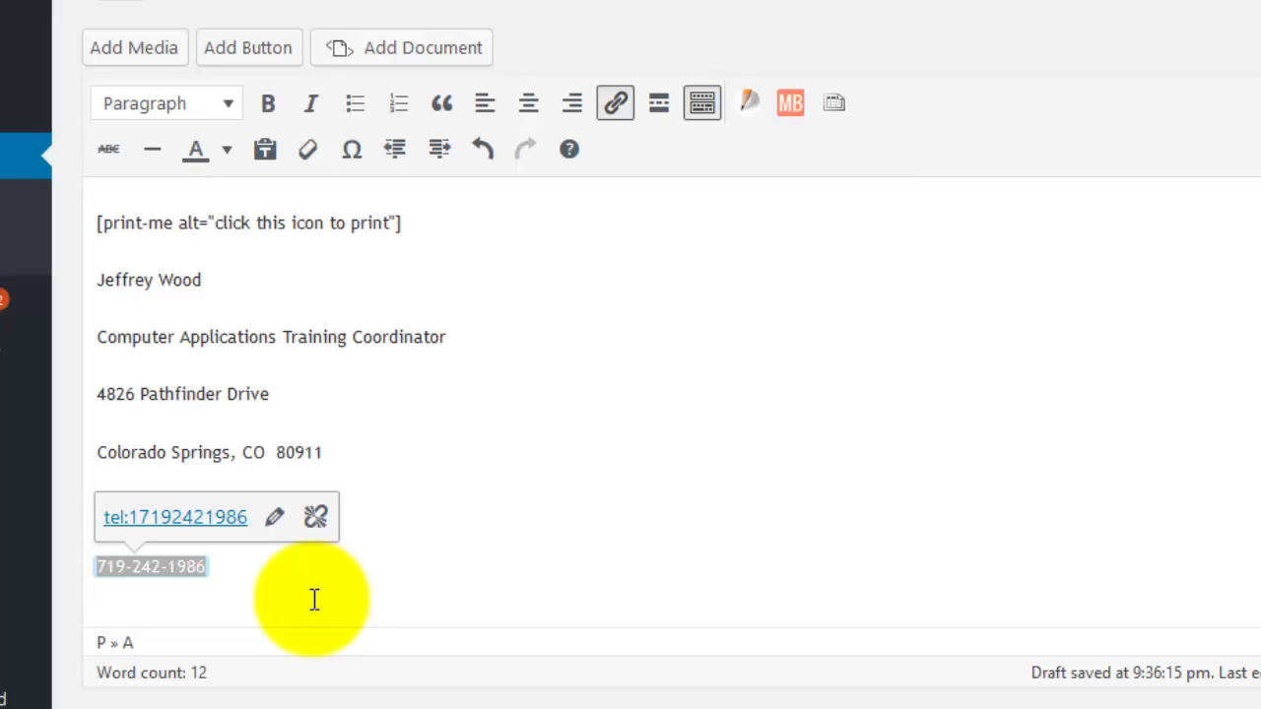
pyautogui.click(765, 404)
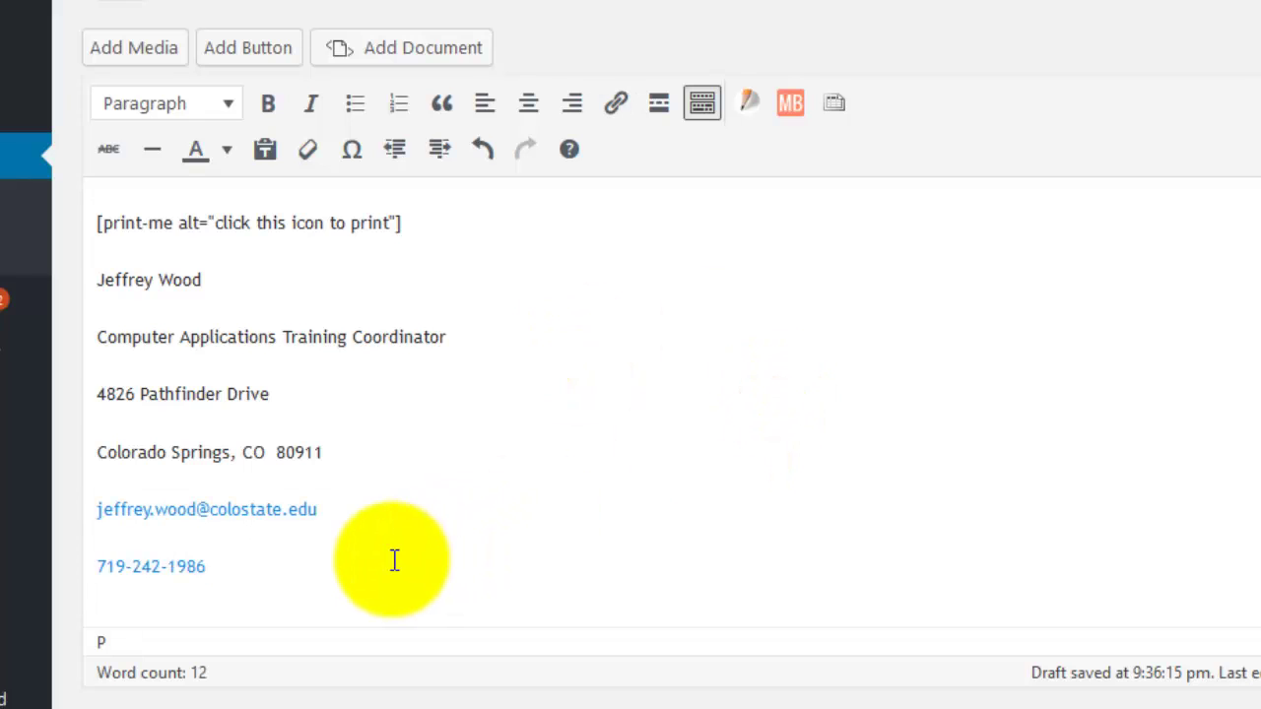